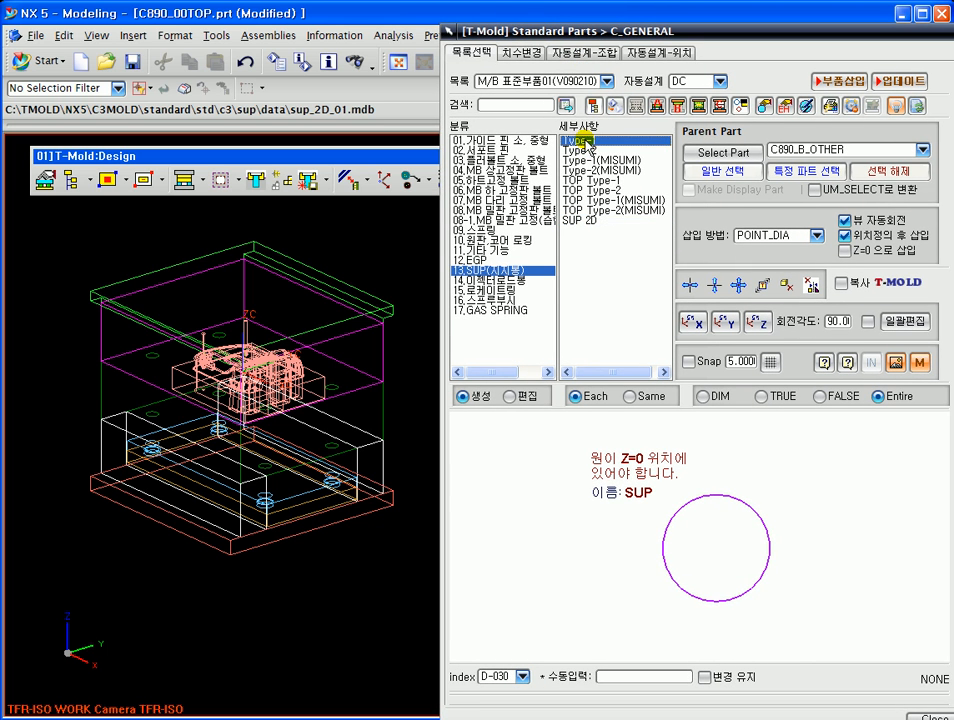
Compare the SUP 2D and Type-1 support pillars, and choose Type-1 in size D-030
{"action": "left_click", "coordinate": [584, 141]}
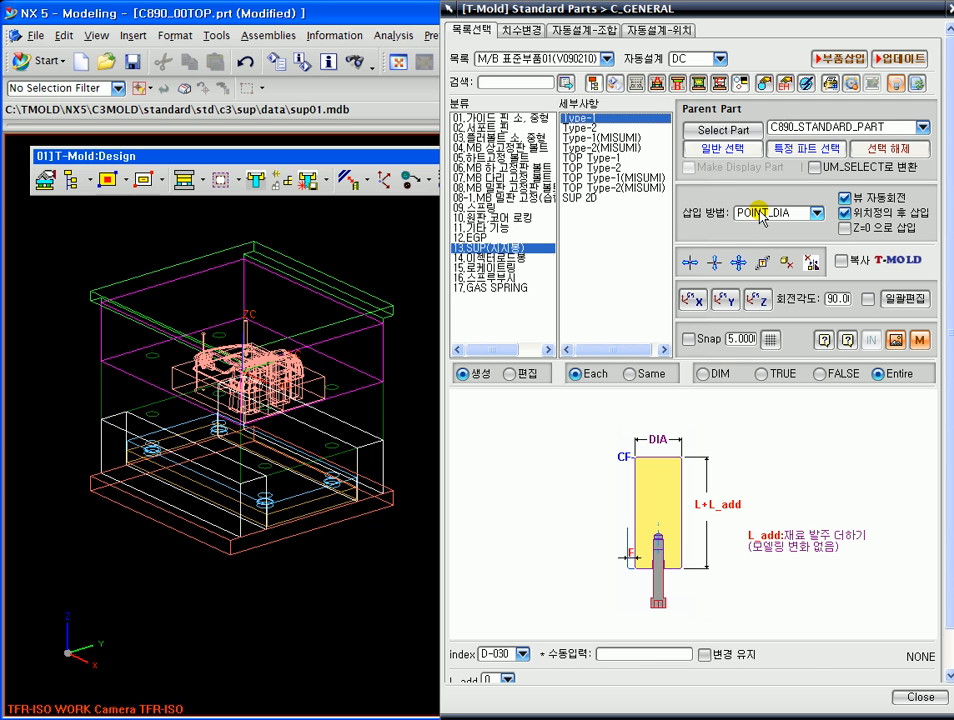
{"action": "left_click", "coordinate": [590, 198]}
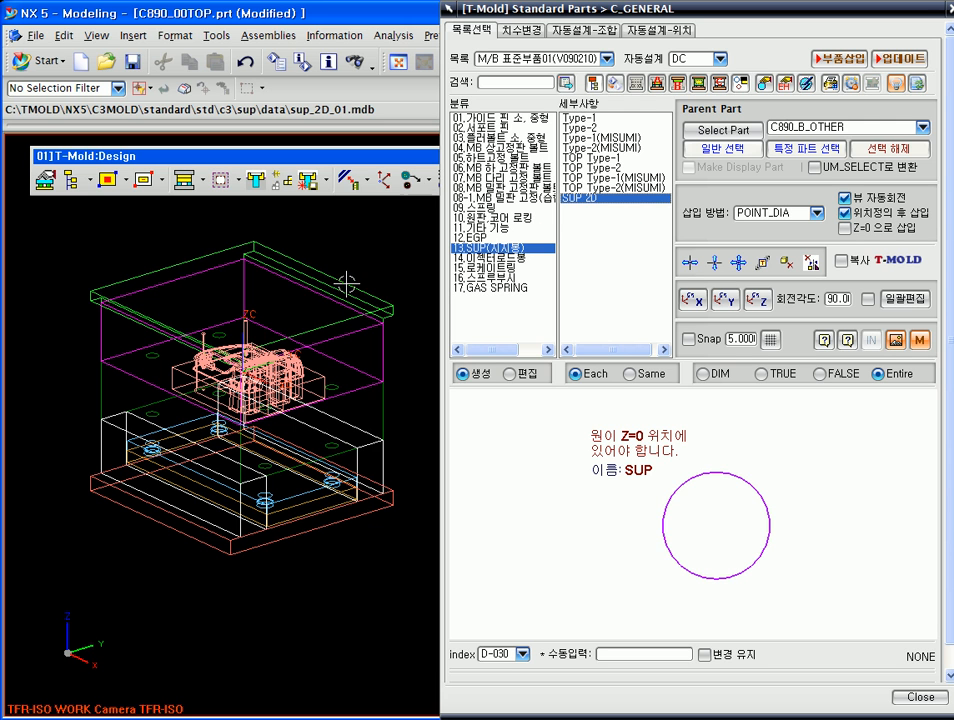
{"action": "left_click", "coordinate": [585, 118]}
{"action": "mouse_move", "coordinate": [608, 8]}
{"action": "left_mouse_down"}
{"action": "mouse_move", "coordinate": [573, 4]}
{"action": "mouse_move", "coordinate": [588, 4]}
{"action": "left_mouse_up"}
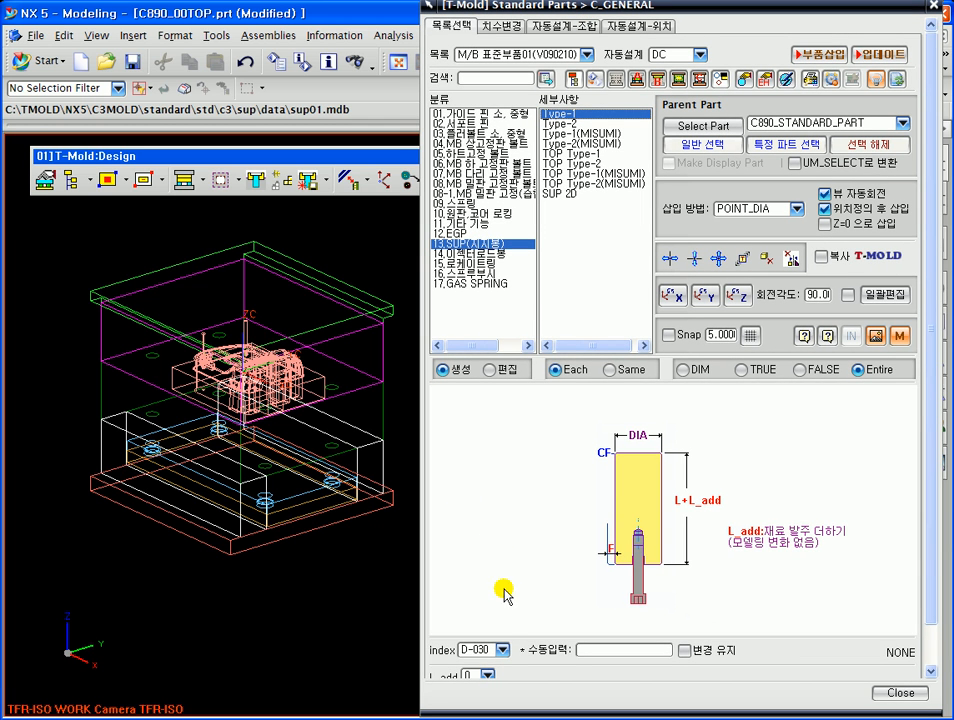
{"action": "left_click", "coordinate": [497, 649]}
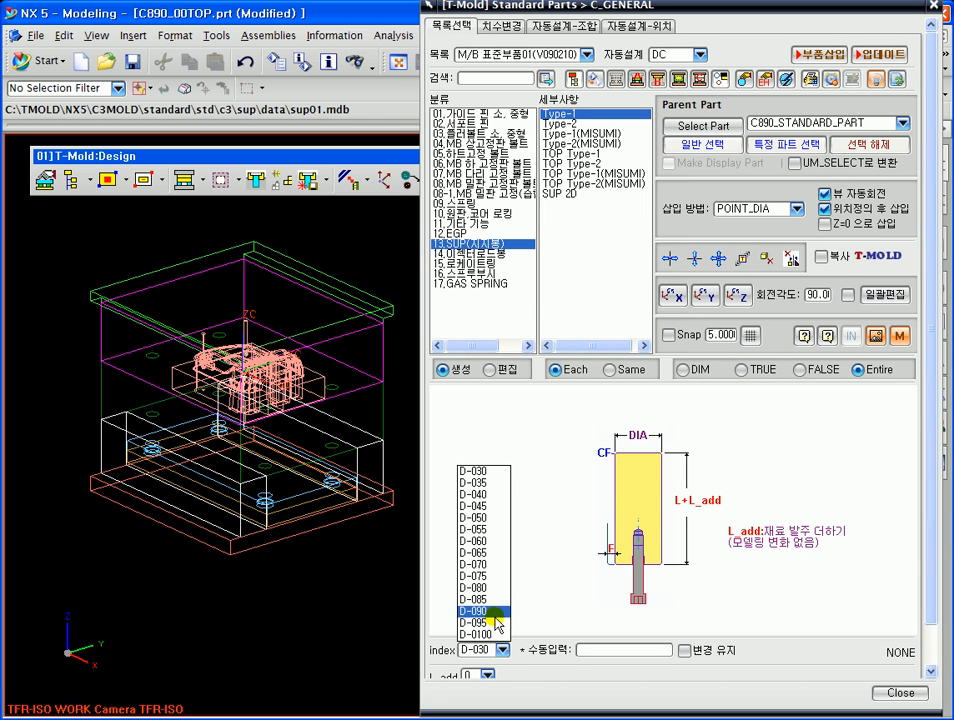
{"action": "left_click", "coordinate": [477, 471]}
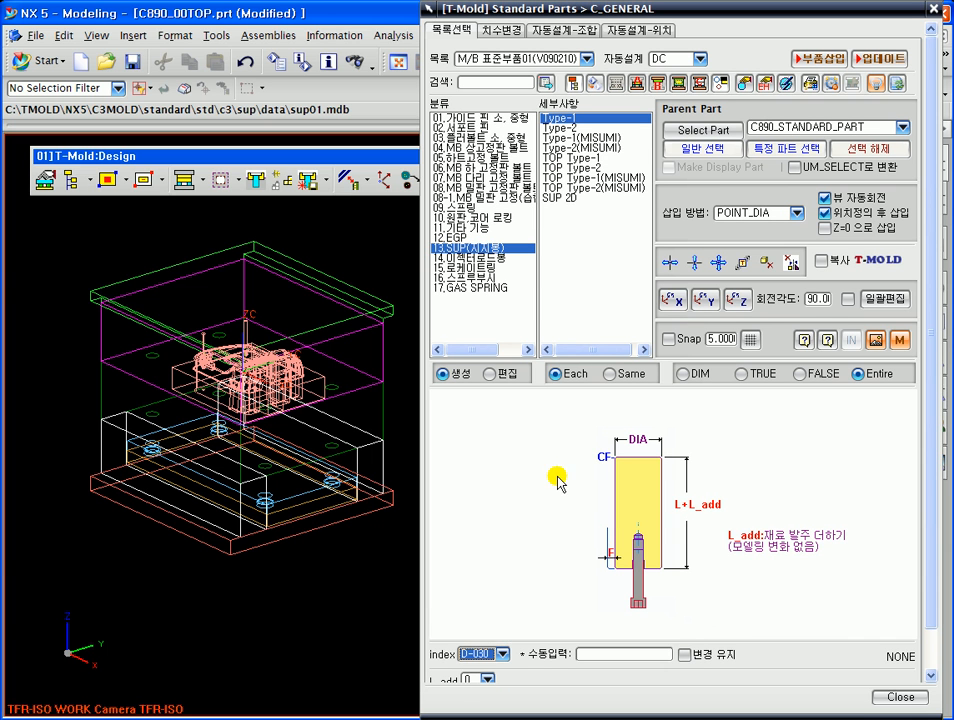
Enable snapping at 5 mm spacing for placing the parts in the top view of the mold
{"action": "middle_click", "coordinate": [568, 560]}
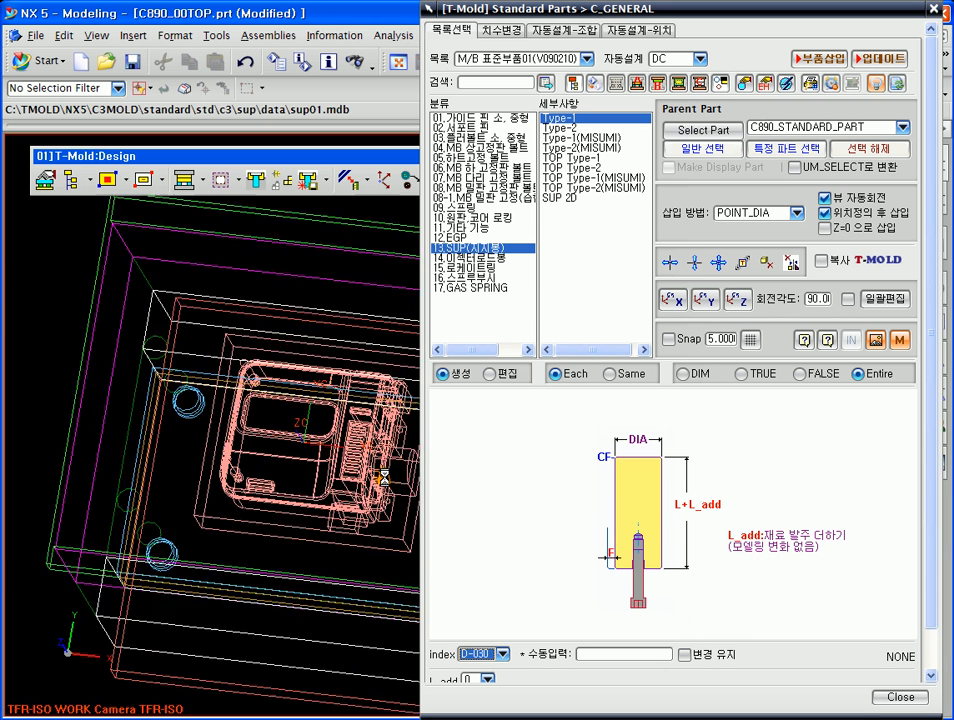
{"action": "middle_click_drag", "start_coordinate": [213, 460], "coordinate": [219, 389], "text": "ctrl"}
{"action": "middle_click_drag", "start_coordinate": [316, 420], "coordinate": [271, 376], "text": "shift"}
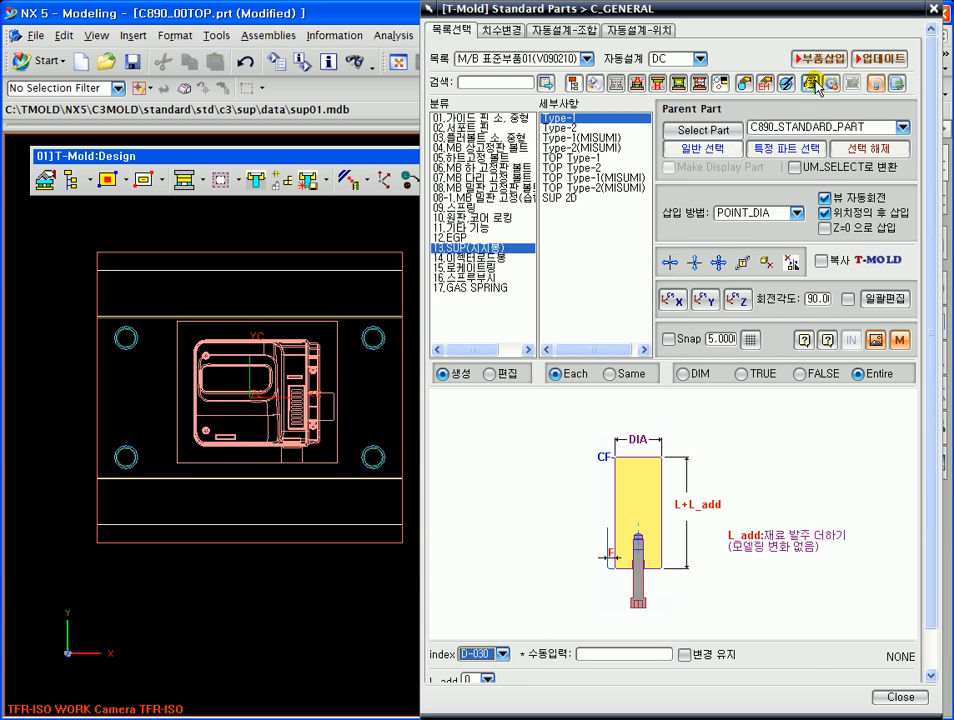
{"action": "left_click", "coordinate": [668, 340]}
{"action": "left_click", "coordinate": [751, 342]}
{"action": "scroll", "coordinate": [249, 364], "scroll_direction": "up", "scroll_amount": 1}
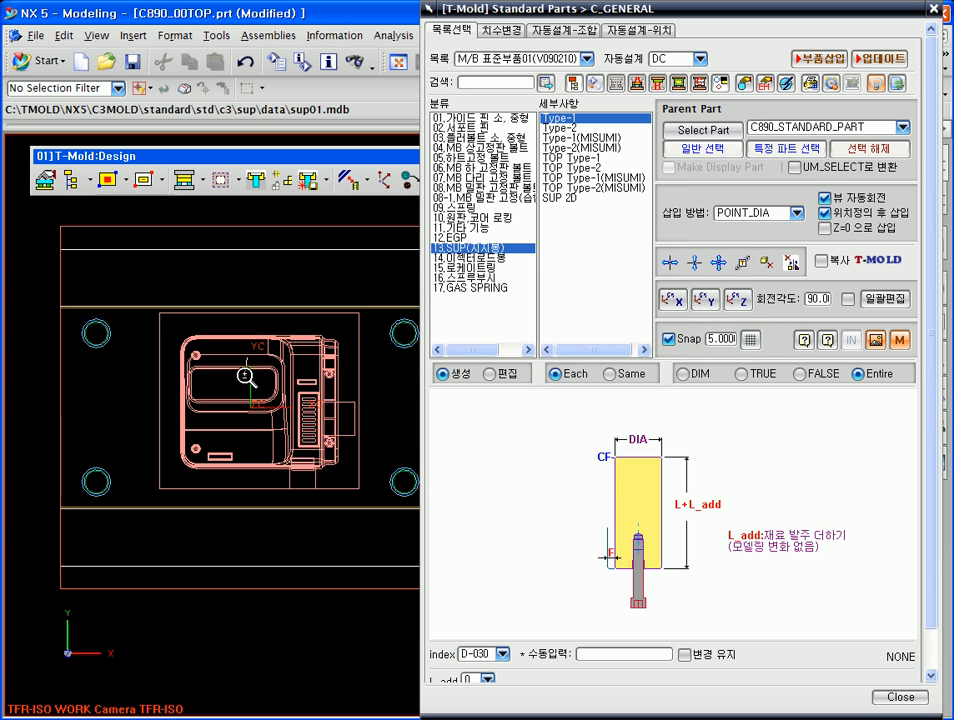
{"action": "double_click", "coordinate": [718, 339]}
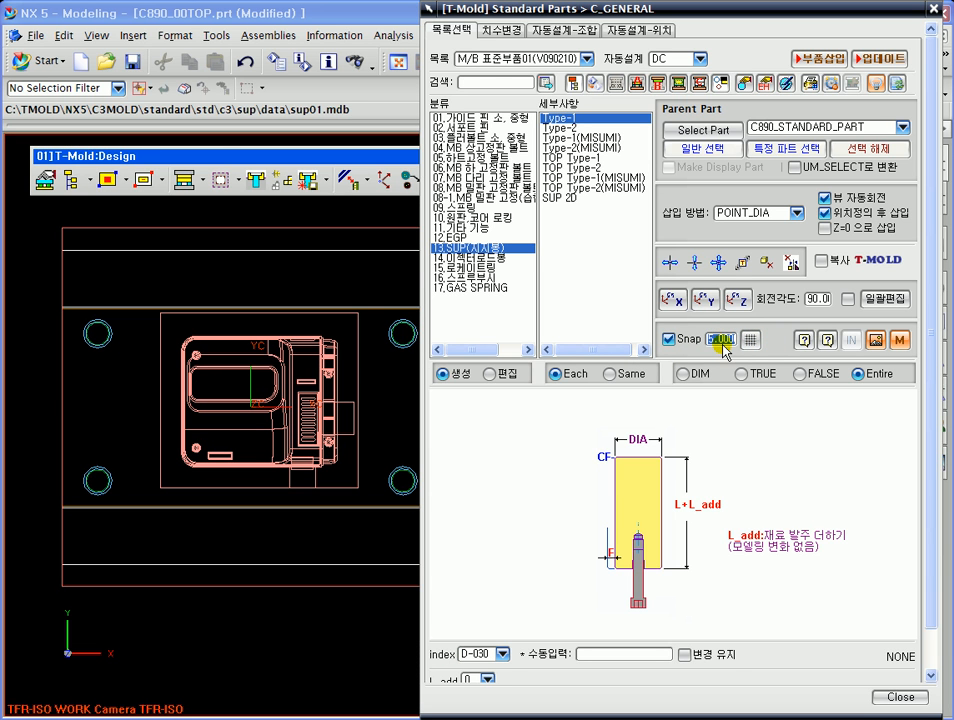
Insert four Type-1 D-030 support pillars over the product, two at Y 70 and two at Y -40
{"action": "left_click", "coordinate": [820, 59]}
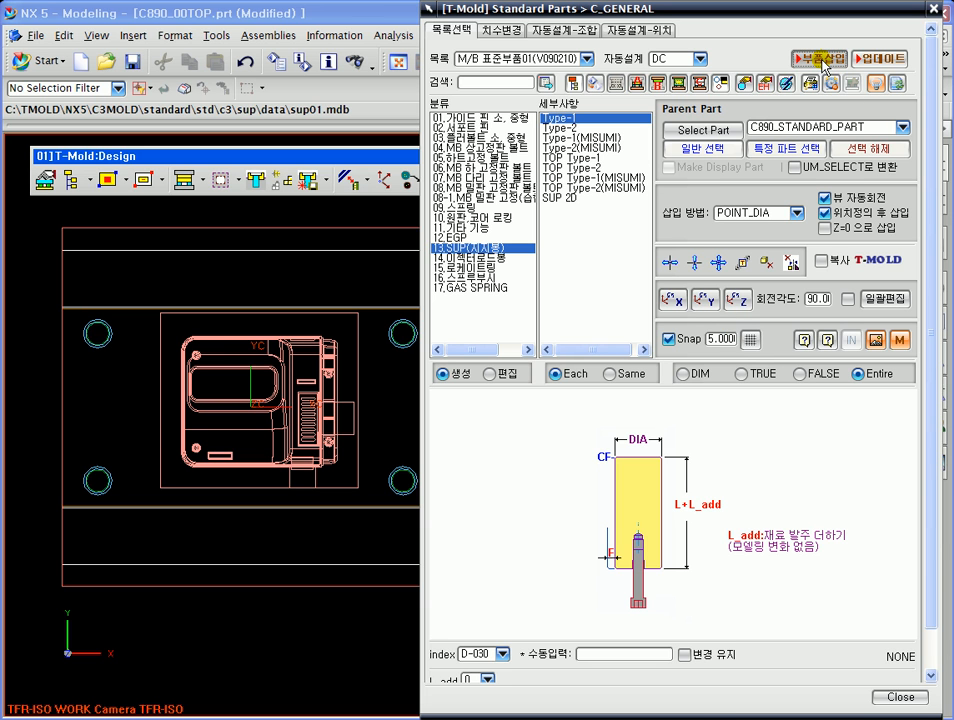
{"action": "scroll", "coordinate": [212, 365], "scroll_direction": "up", "scroll_amount": 1}
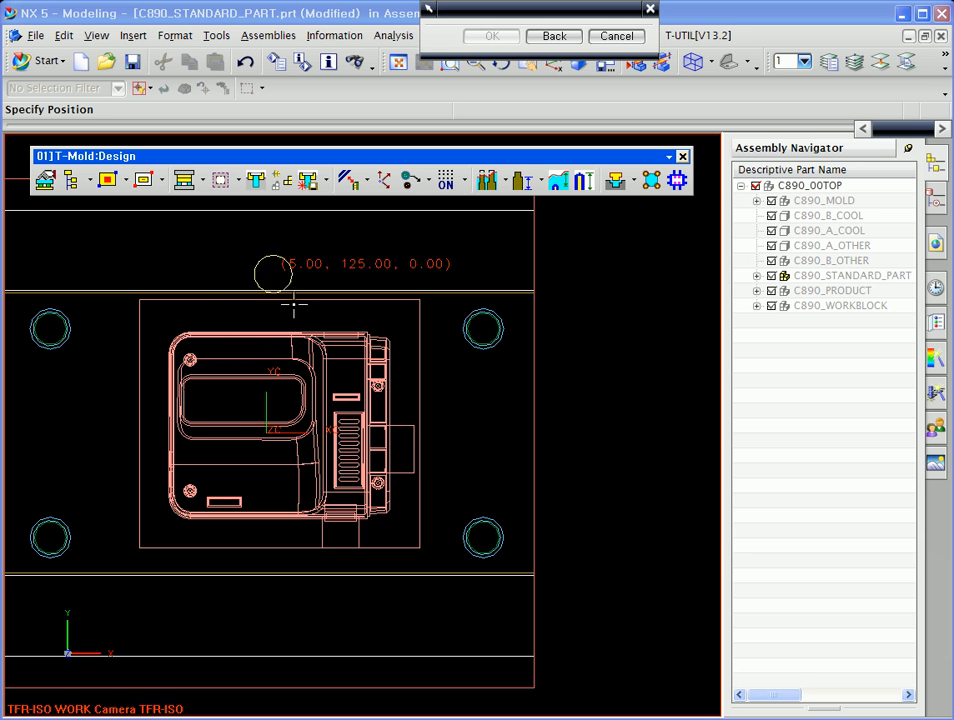
{"action": "left_click", "coordinate": [254, 343]}
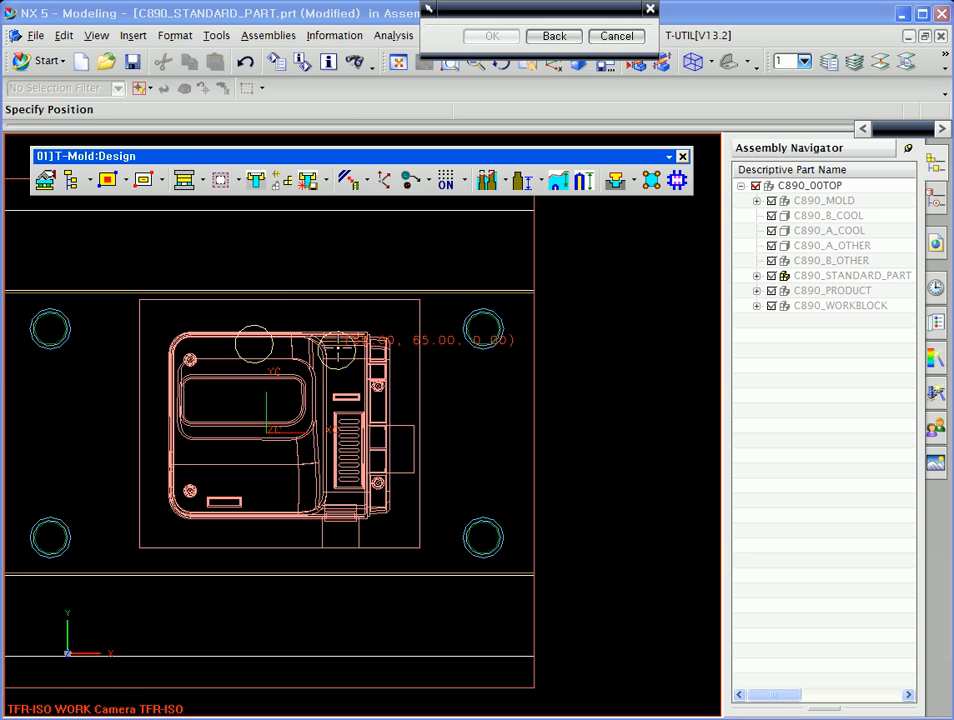
{"action": "left_click", "coordinate": [343, 339]}
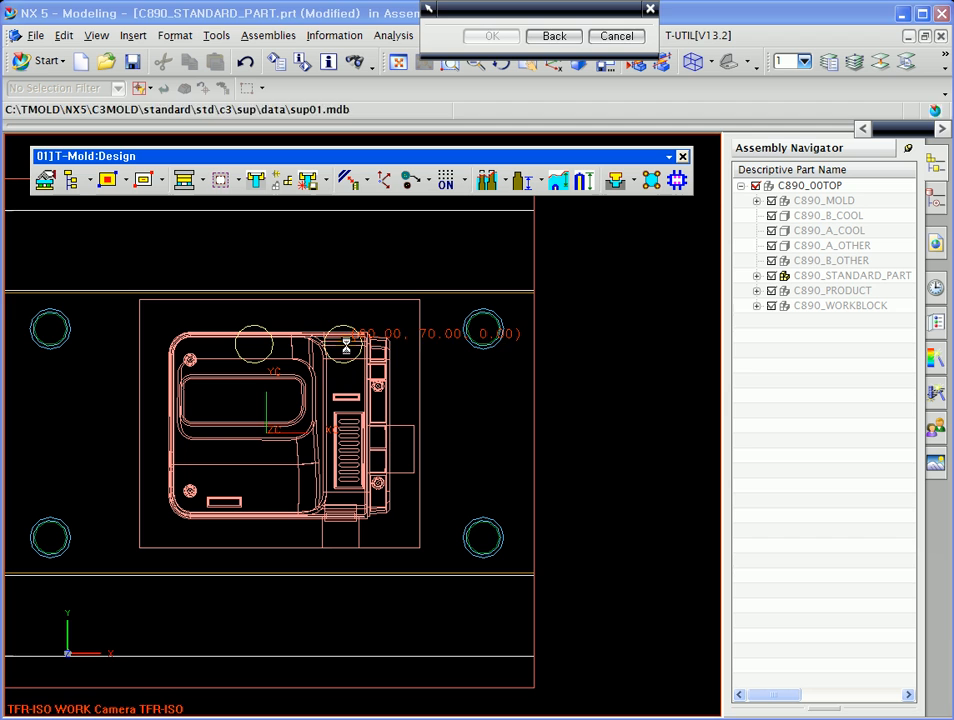
{"action": "left_click", "coordinate": [251, 486]}
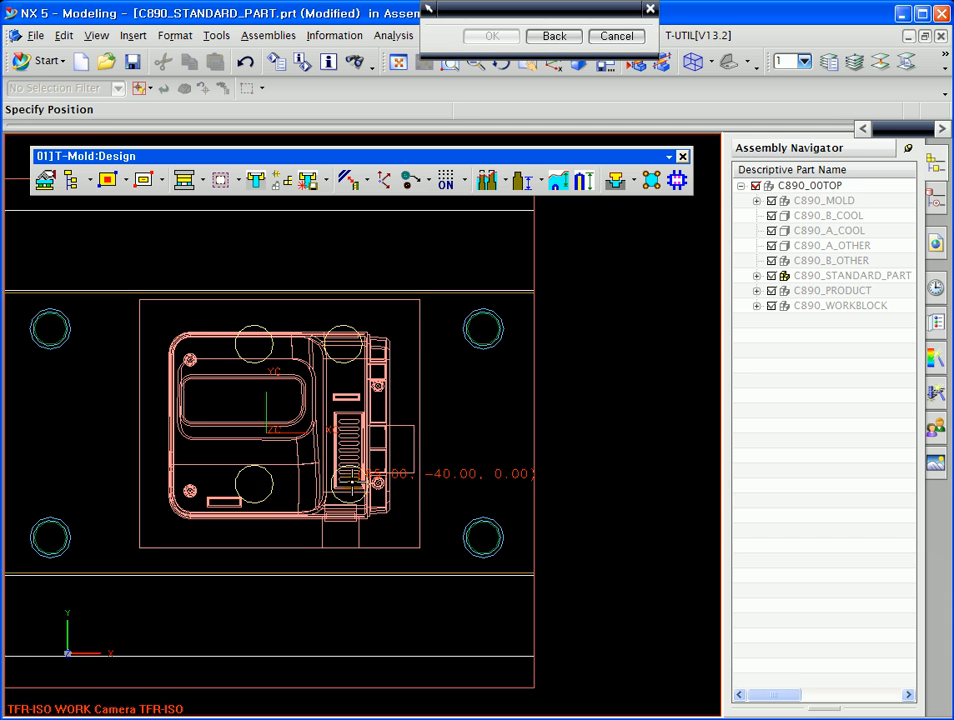
{"action": "left_click_drag", "start_coordinate": [501, 9], "coordinate": [461, 224]}
{"action": "left_click", "coordinate": [576, 251]}
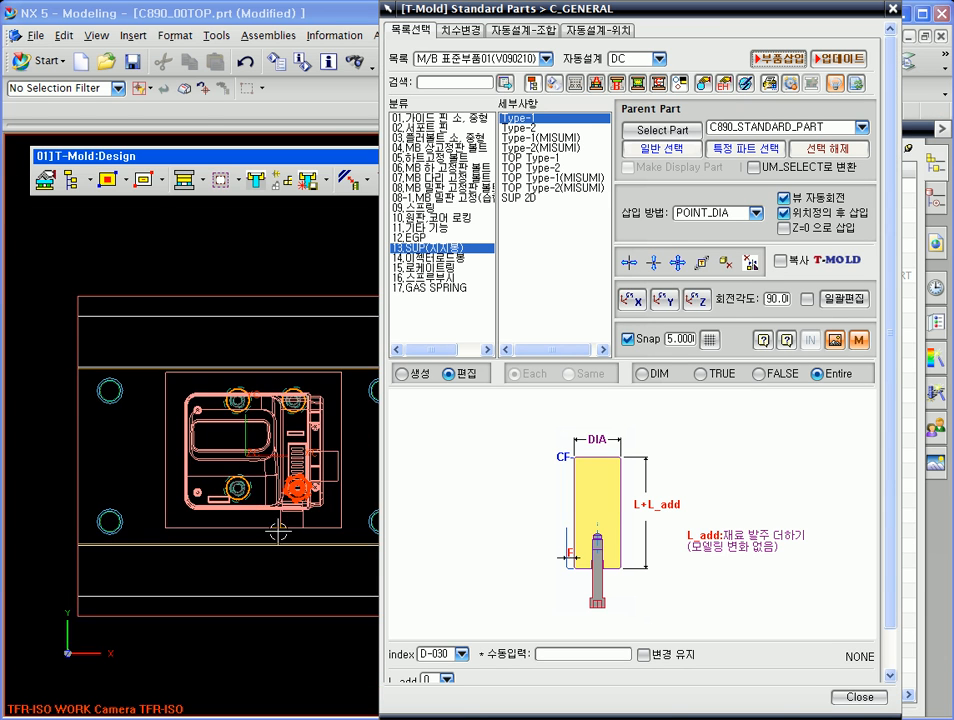
Examine the inserted support pillars and their bolts from the front, checking how they fit between the mold plates
{"action": "middle_click_drag", "start_coordinate": [290, 539], "coordinate": [293, 453]}
{"action": "key", "text": "F8"}
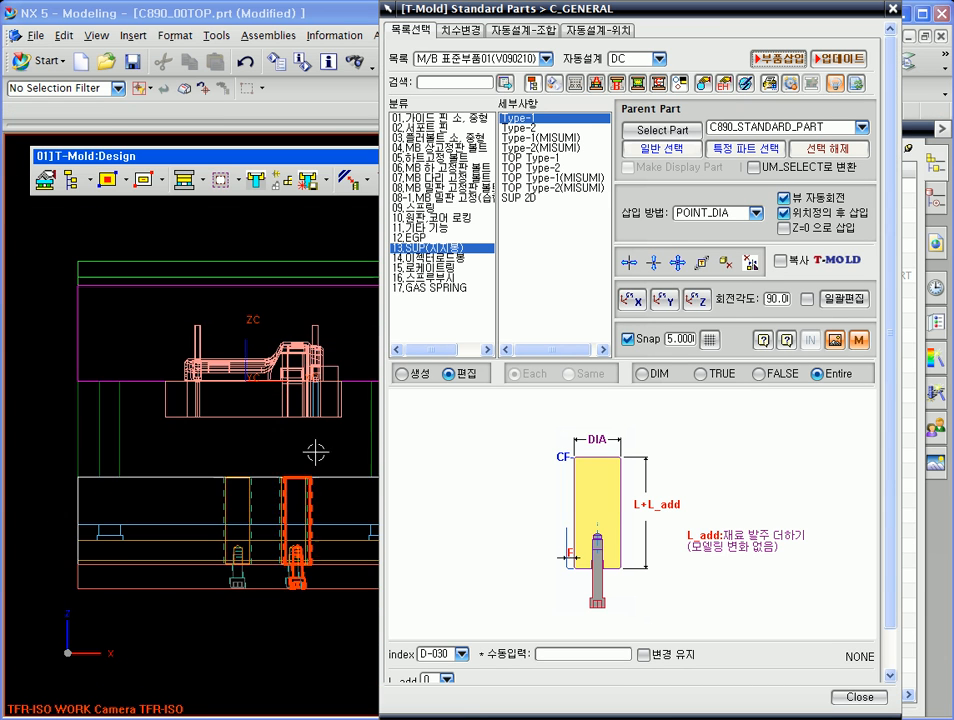
{"action": "middle_click_drag", "start_coordinate": [310, 545], "coordinate": [273, 430], "text": "shift"}
{"action": "mouse_move", "coordinate": [282, 380]}
{"action": "middle_mouse_down", "text": "ctrl"}
{"action": "mouse_move", "coordinate": [282, 429]}
{"action": "mouse_move", "coordinate": [279, 385]}
{"action": "middle_mouse_up", "text": "ctrl"}
{"action": "middle_click_drag", "start_coordinate": [267, 342], "coordinate": [265, 368], "text": "ctrl"}
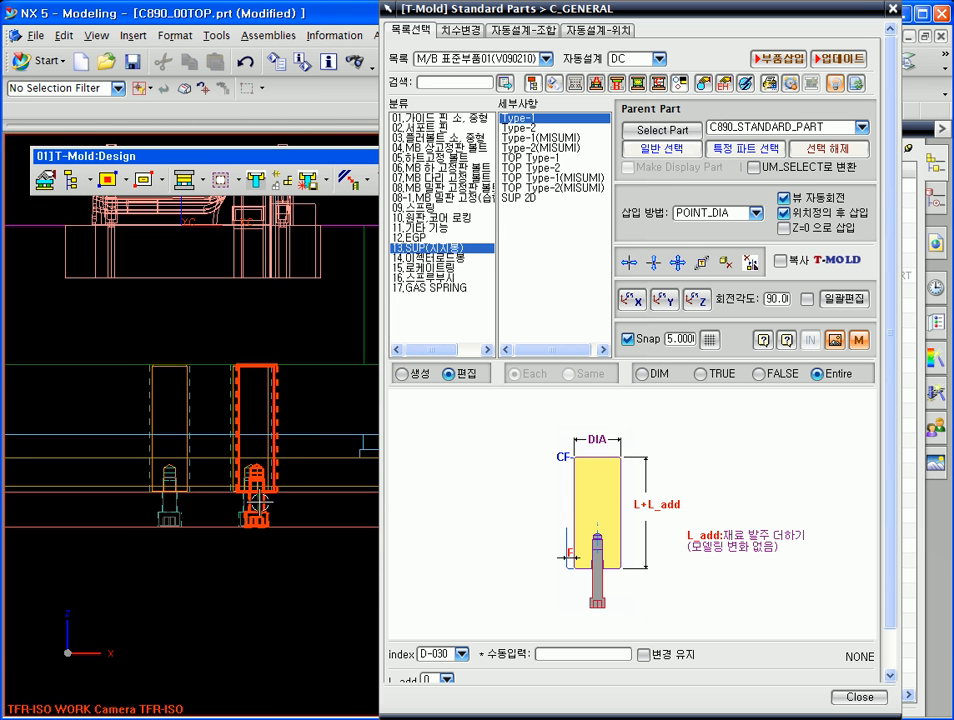
{"action": "scroll", "coordinate": [258, 500], "scroll_direction": "up", "scroll_amount": 3}
{"action": "middle_click_drag", "start_coordinate": [68, 484], "coordinate": [75, 420], "text": "ctrl"}
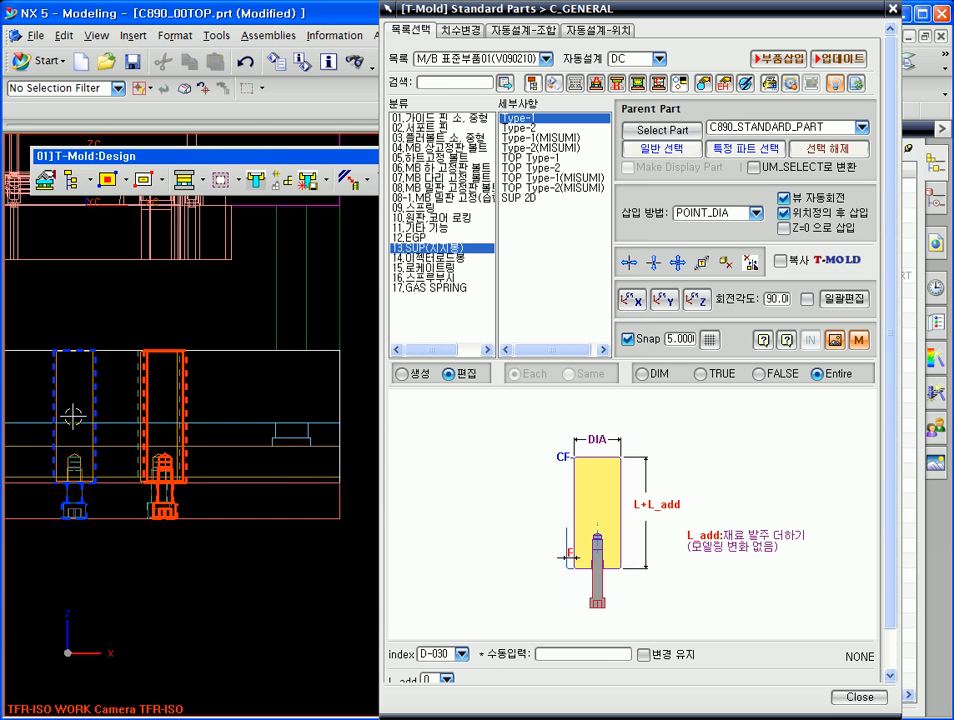
{"action": "key", "text": "ctrl+alt+t"}
{"action": "scroll", "coordinate": [98, 430], "scroll_direction": "down", "scroll_amount": 1}
{"action": "scroll", "coordinate": [251, 486], "scroll_direction": "down", "scroll_amount": 2}
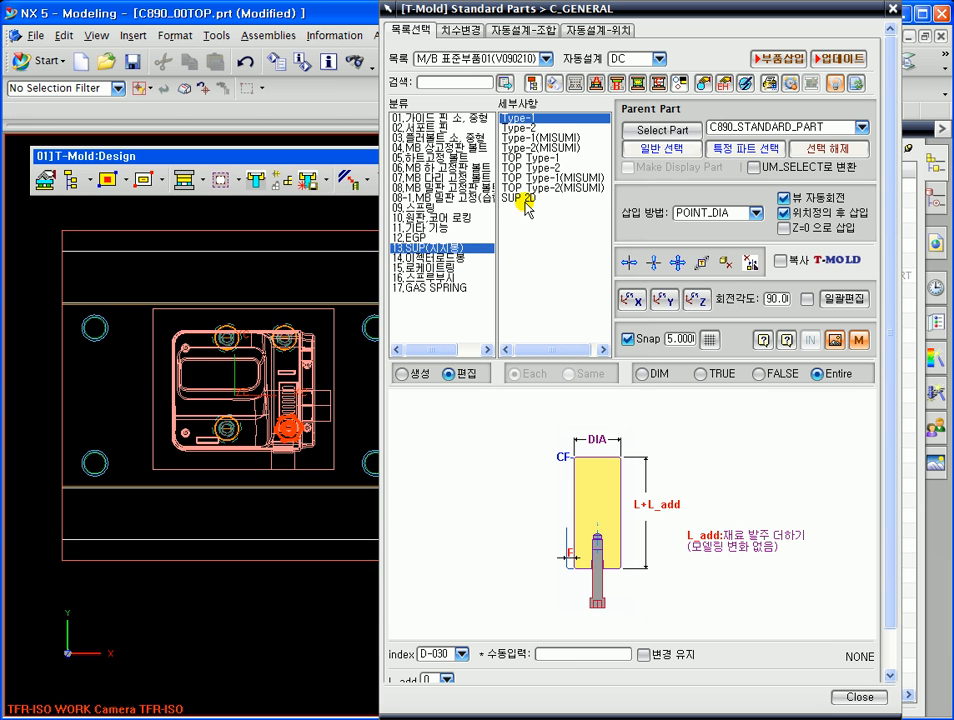
Remove all four Type-1 support pillars, the highlighted one first and the remaining three as a batch
{"action": "left_click", "coordinate": [808, 300]}
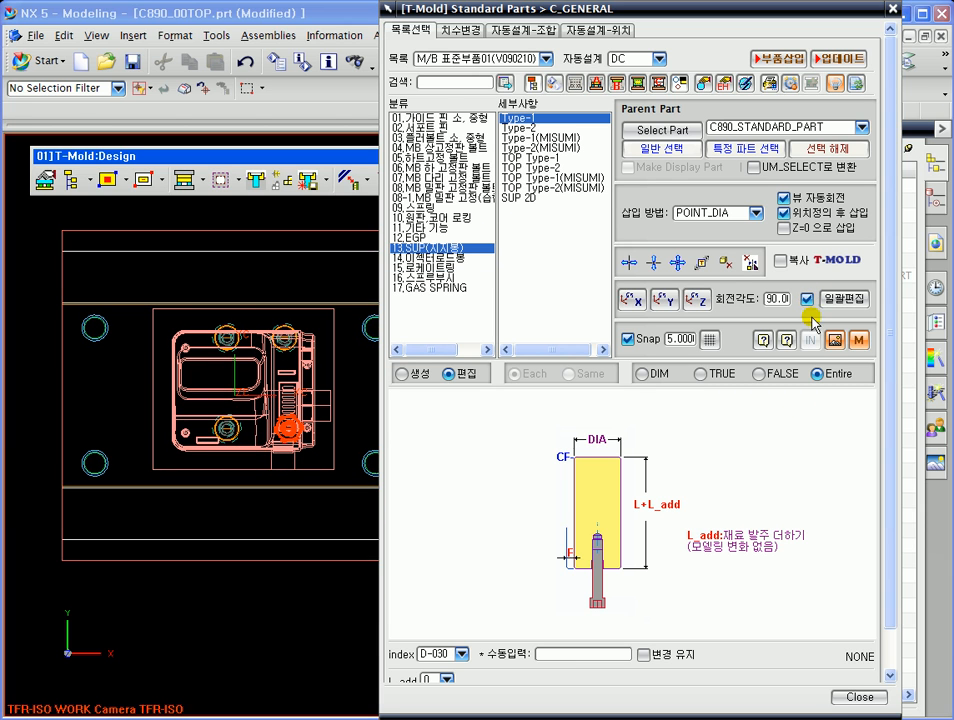
{"action": "left_click", "coordinate": [725, 262]}
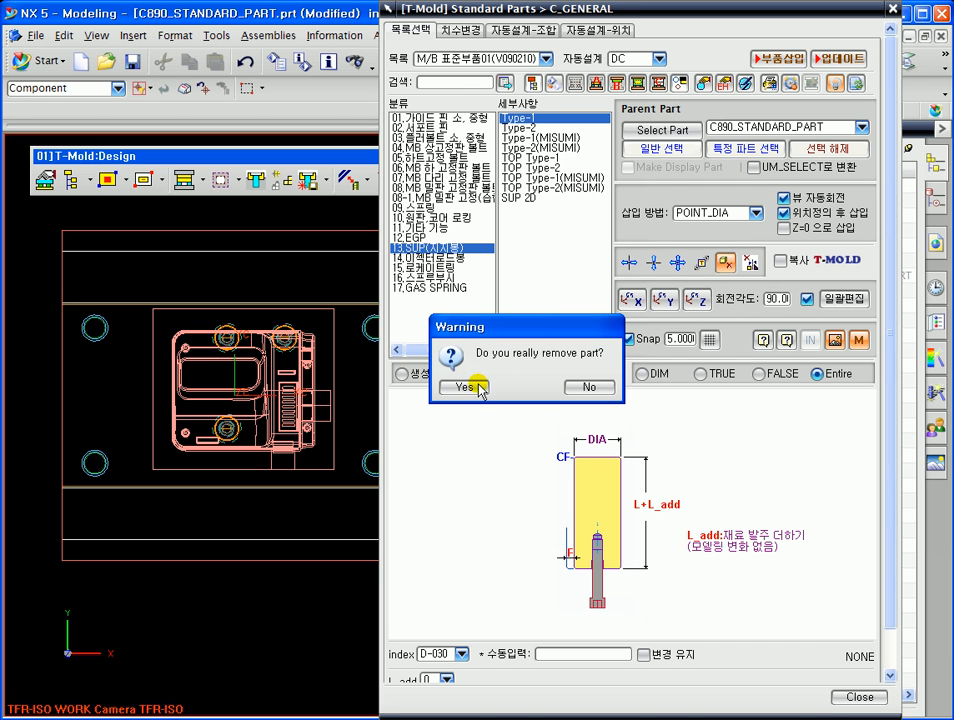
{"action": "left_click", "coordinate": [464, 387]}
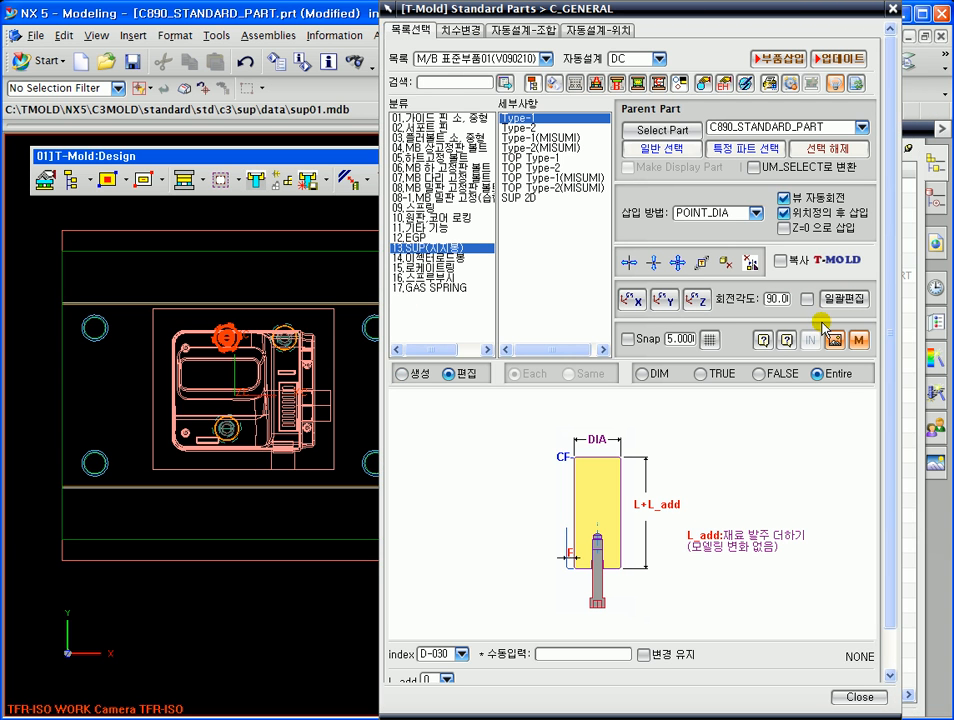
{"action": "left_click", "coordinate": [806, 299]}
{"action": "left_click_drag", "start_coordinate": [160, 276], "coordinate": [332, 479]}
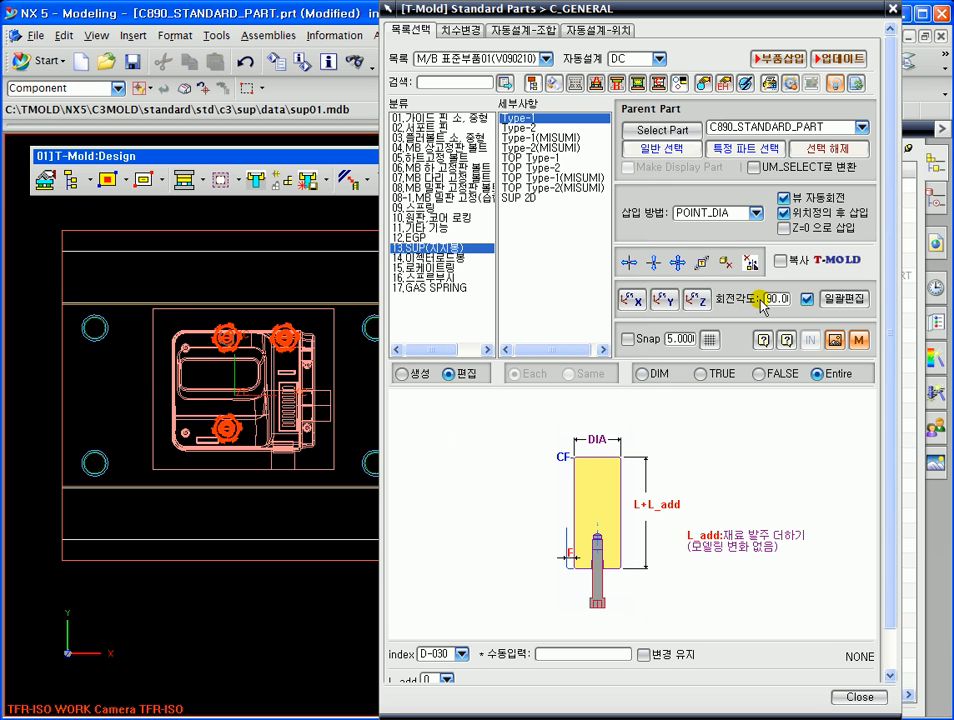
{"action": "left_click", "coordinate": [725, 263]}
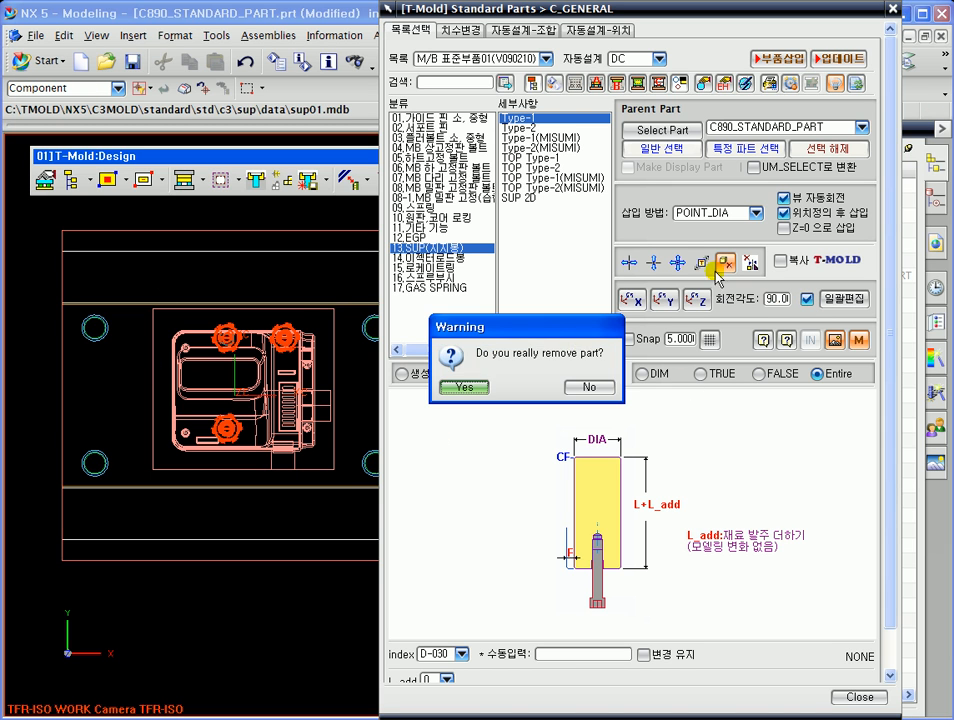
{"action": "left_click", "coordinate": [477, 387]}
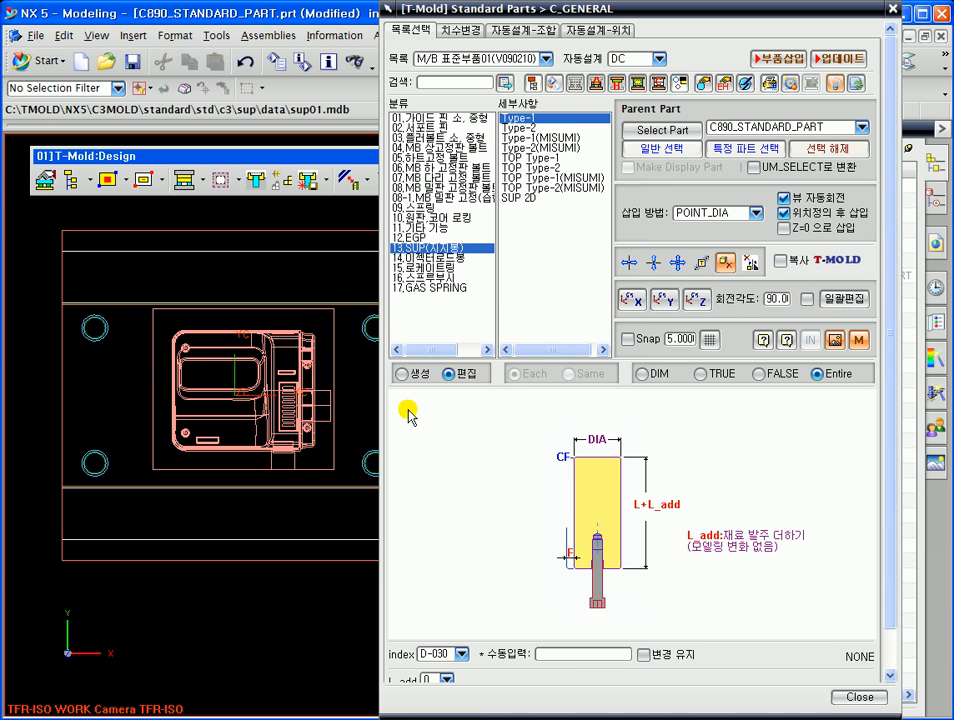
Insert four SUP 2D circles of size D-030 with 5 mm snapping, two at Y 60 and two at Y -35
{"action": "left_click", "coordinate": [522, 198]}
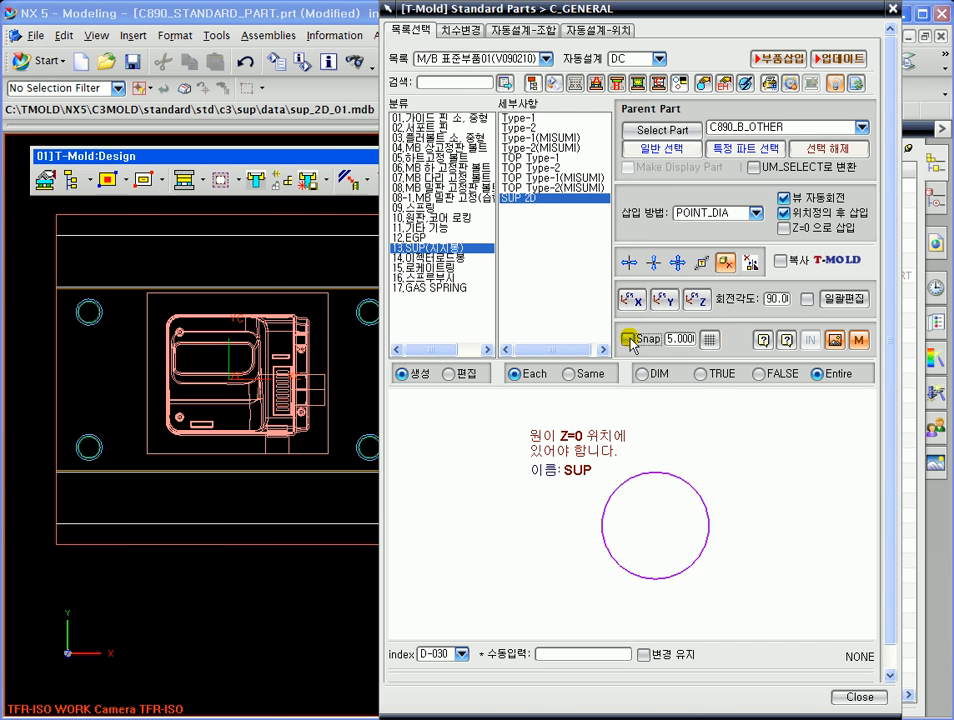
{"action": "left_click", "coordinate": [778, 62]}
{"action": "scroll", "coordinate": [267, 330], "scroll_direction": "up", "scroll_amount": 2}
{"action": "left_click", "coordinate": [350, 331]}
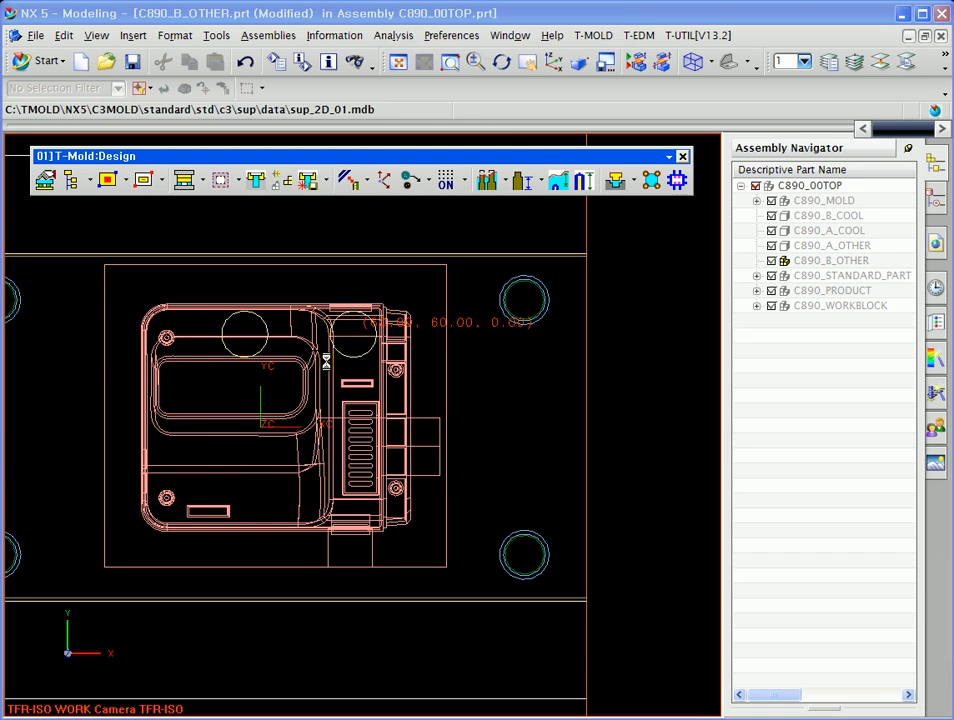
{"action": "left_click", "coordinate": [238, 481]}
{"action": "left_click", "coordinate": [360, 481]}
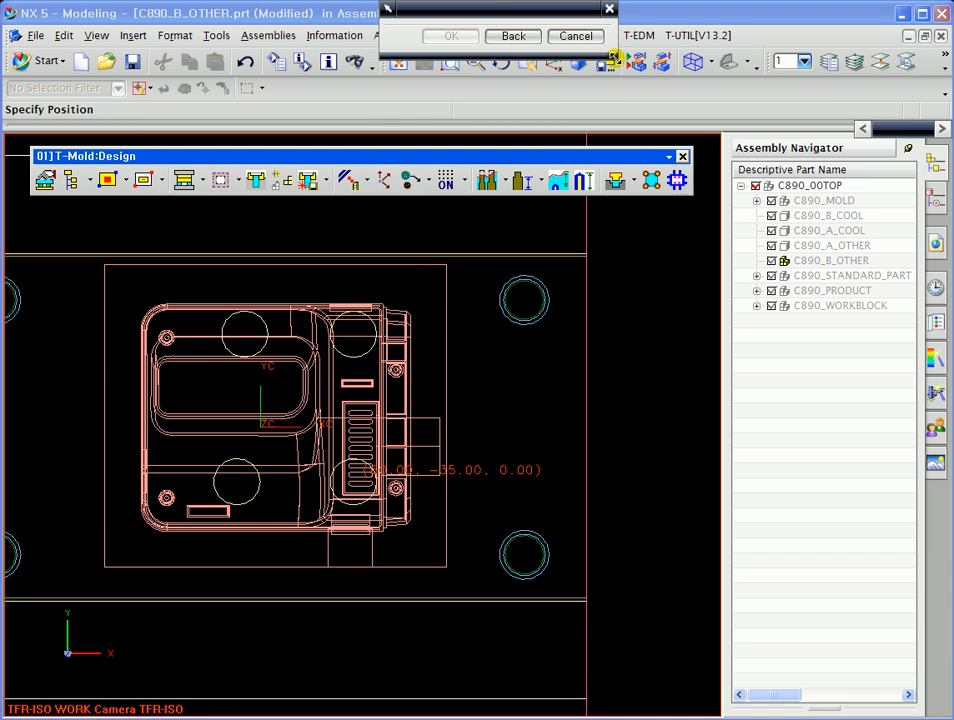
{"action": "left_click", "coordinate": [586, 37]}
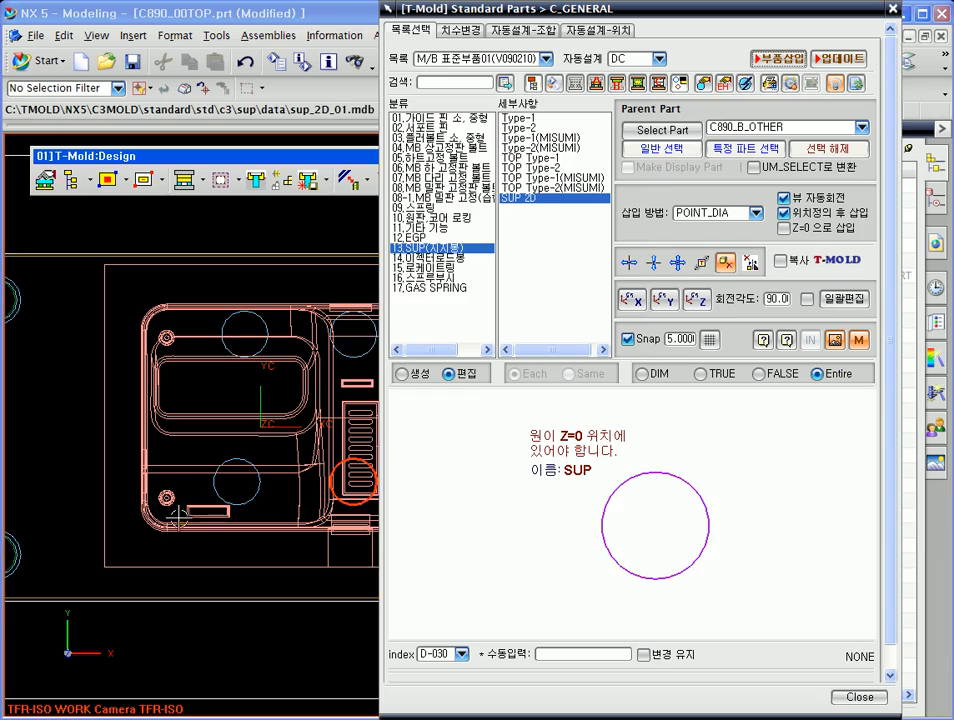
Insert Type-1 D-030 support pillars on the four SUP circles using automatic reference selection
{"action": "middle_click_drag", "start_coordinate": [178, 515], "coordinate": [190, 486]}
{"action": "key", "text": "F8"}
{"action": "middle_click_drag", "start_coordinate": [247, 580], "coordinate": [177, 494], "text": "shift"}
{"action": "middle_click_drag", "start_coordinate": [195, 439], "coordinate": [238, 400], "text": "shift"}
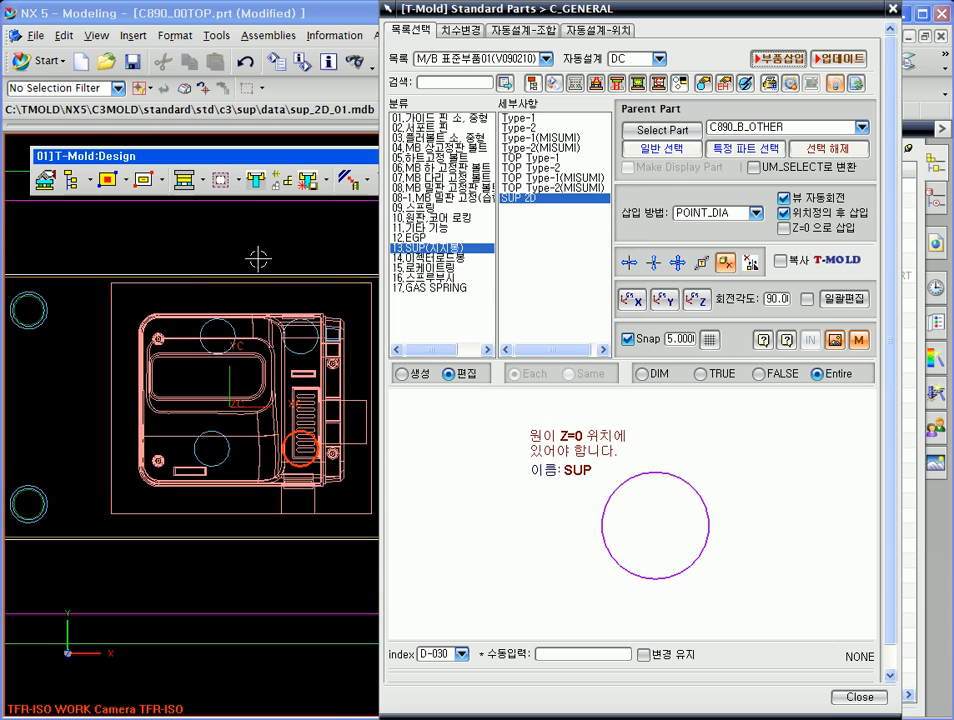
{"action": "left_click", "coordinate": [528, 119]}
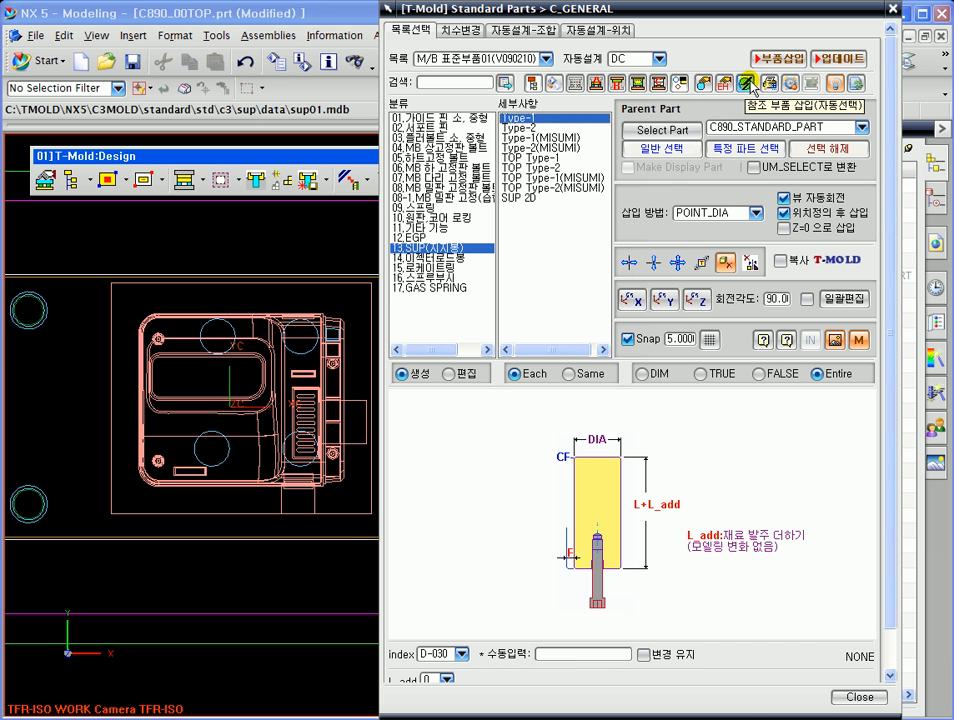
{"action": "left_click", "coordinate": [747, 84]}
{"action": "left_click_drag", "start_coordinate": [510, 15], "coordinate": [565, 160]}
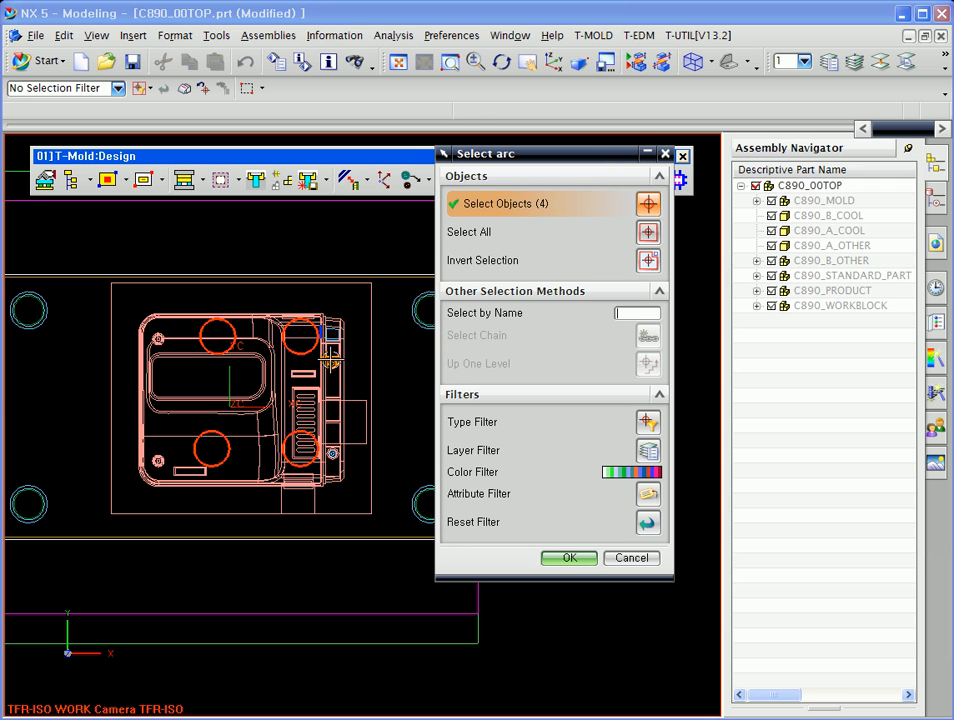
{"action": "left_click", "coordinate": [569, 557]}
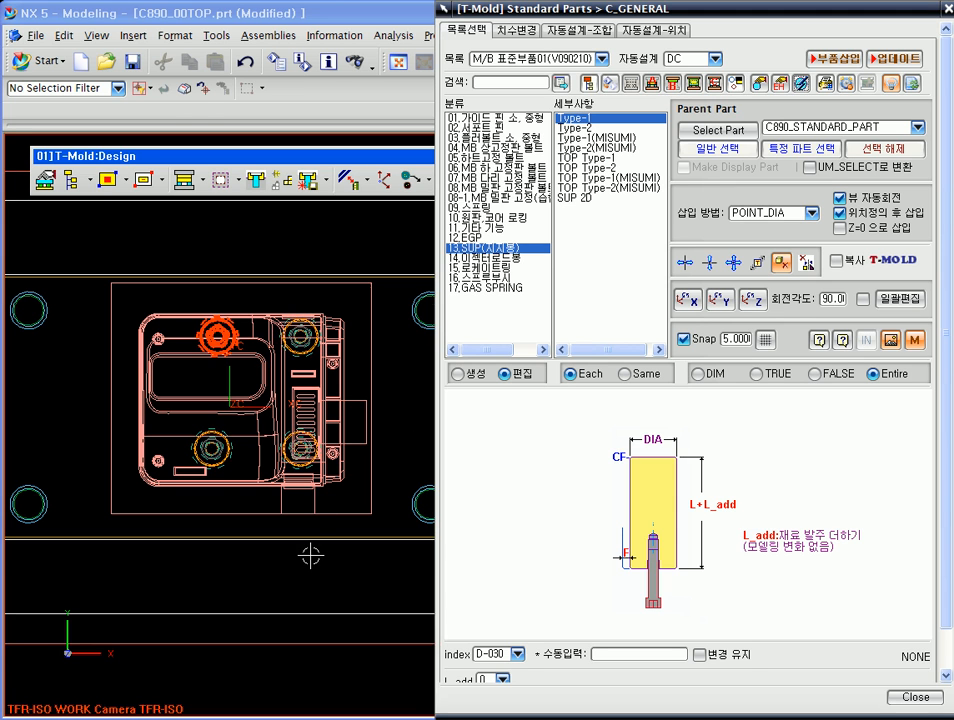
Examine the support pillars generated on the circles from the front and from above
{"action": "middle_click_drag", "start_coordinate": [311, 556], "coordinate": [345, 552]}
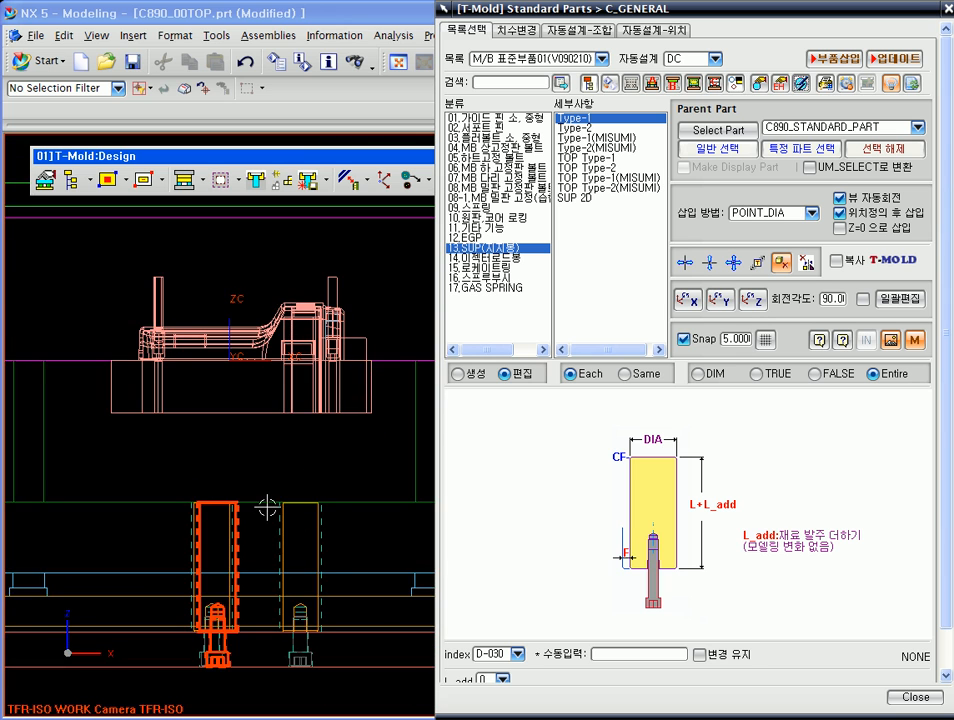
{"action": "middle_click_drag", "start_coordinate": [253, 514], "coordinate": [307, 465]}
{"action": "scroll", "coordinate": [276, 383], "scroll_direction": "up", "scroll_amount": 3}
{"action": "left_click_drag", "start_coordinate": [550, 8], "coordinate": [530, 13]}
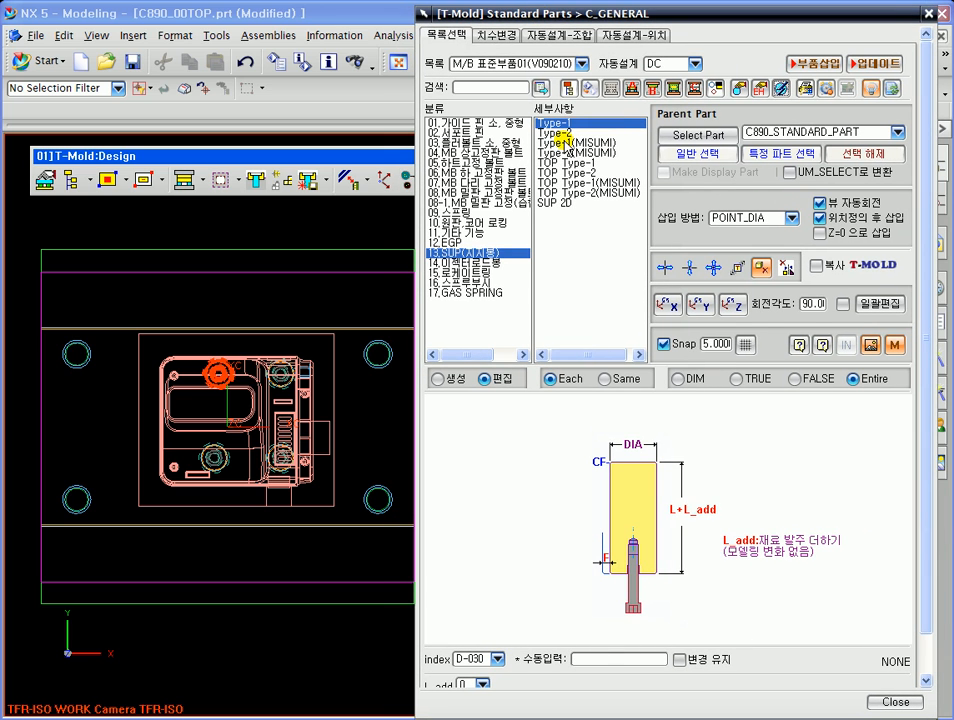
Remove all four Type-1 support pillars from the mold base together using batch editing
{"action": "scroll", "coordinate": [229, 449], "scroll_direction": "up", "scroll_amount": 3}
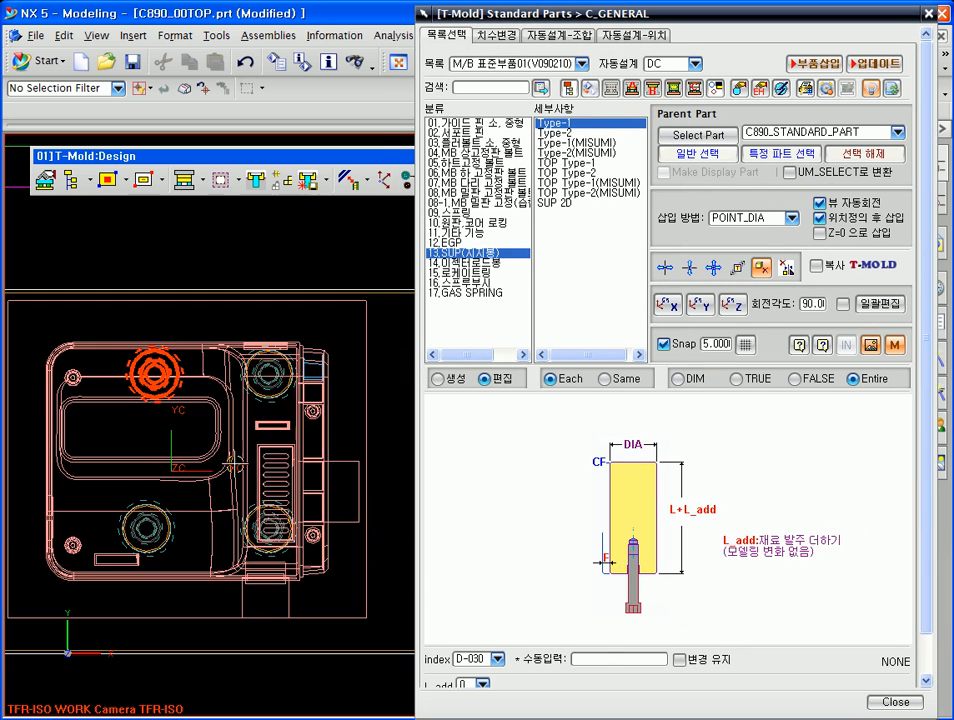
{"action": "left_click", "coordinate": [843, 303]}
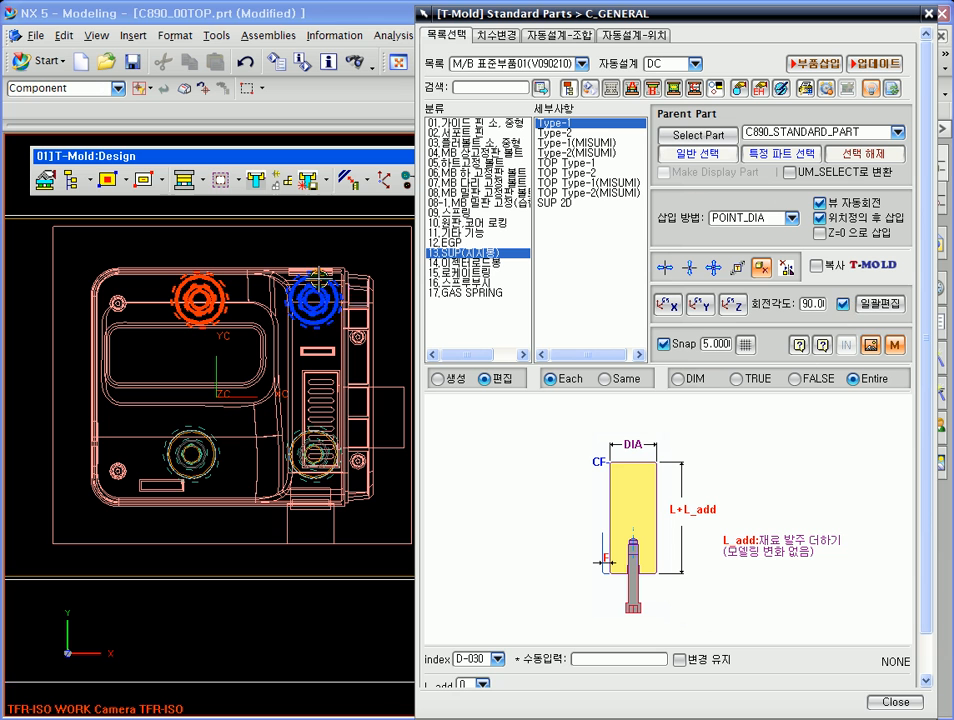
{"action": "left_click_drag", "start_coordinate": [155, 248], "coordinate": [397, 535]}
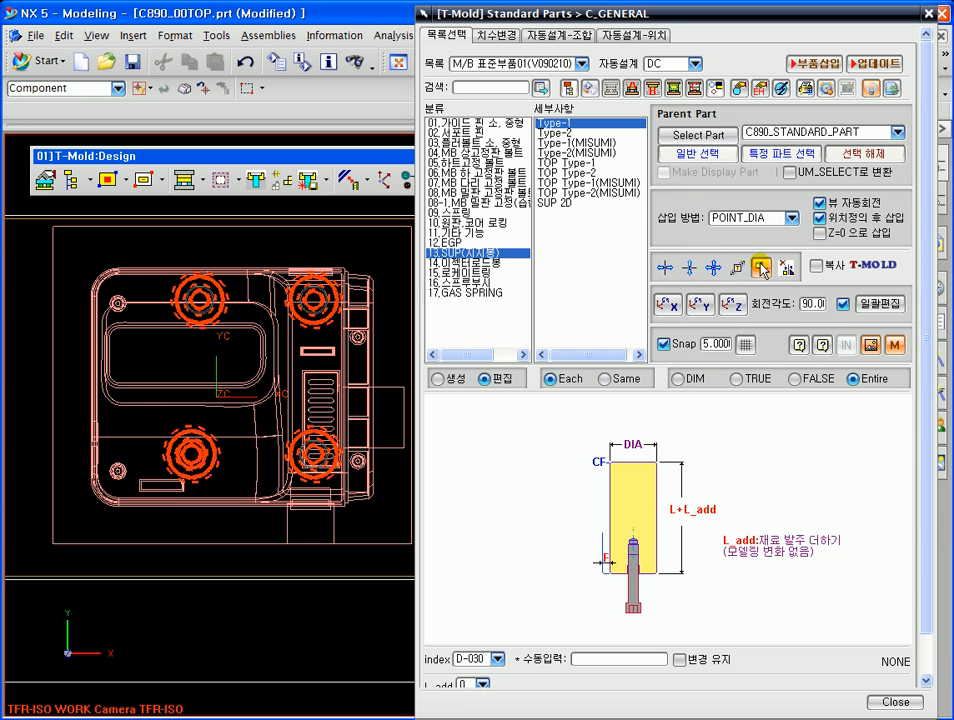
{"action": "left_click", "coordinate": [760, 267]}
{"action": "left_click", "coordinate": [466, 386]}
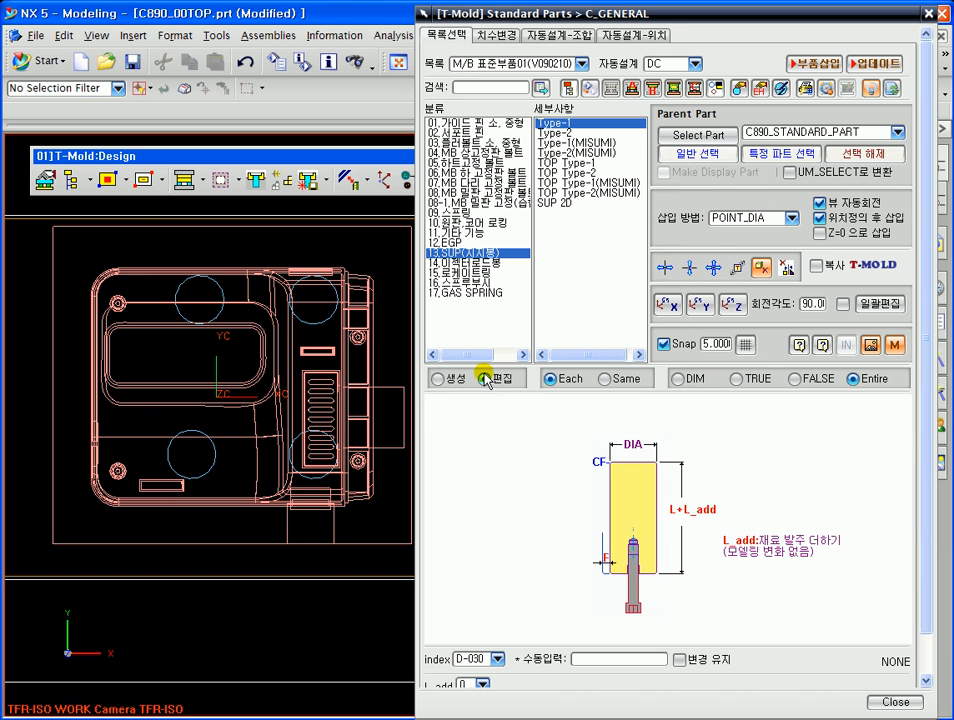
Remove all four SUP 2D reference circles together using batch editing, and close the Standard Parts dialog
{"action": "mouse_move", "coordinate": [321, 341]}
{"action": "middle_mouse_down", "text": "shift"}
{"action": "mouse_move", "coordinate": [305, 347]}
{"action": "mouse_move", "coordinate": [307, 337]}
{"action": "mouse_move", "coordinate": [312, 348]}
{"action": "middle_mouse_up", "text": "shift"}
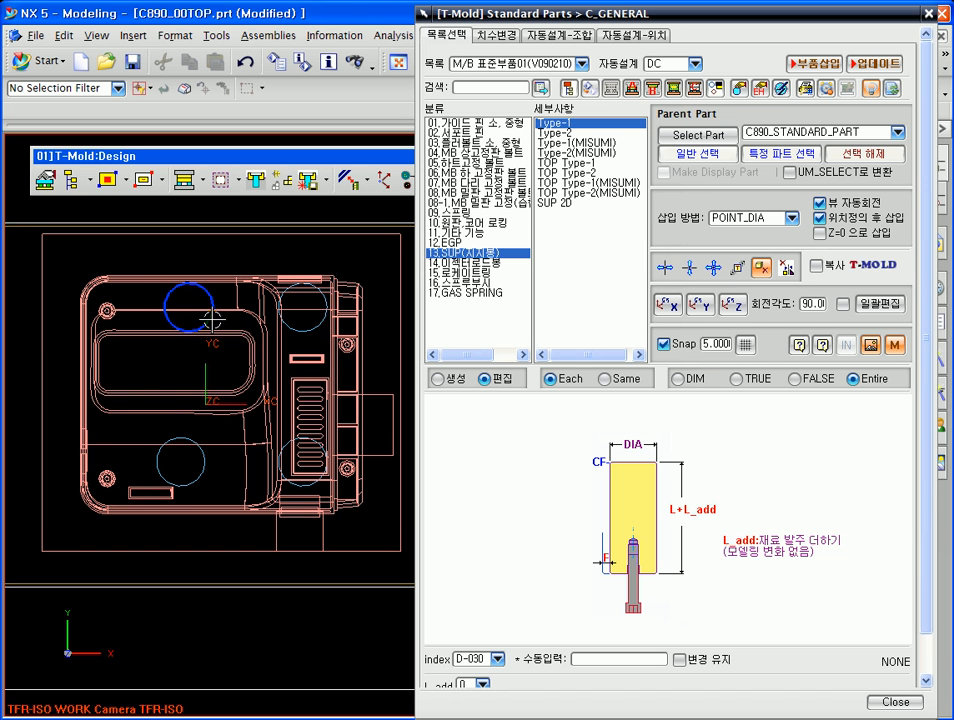
{"action": "left_click", "coordinate": [209, 318]}
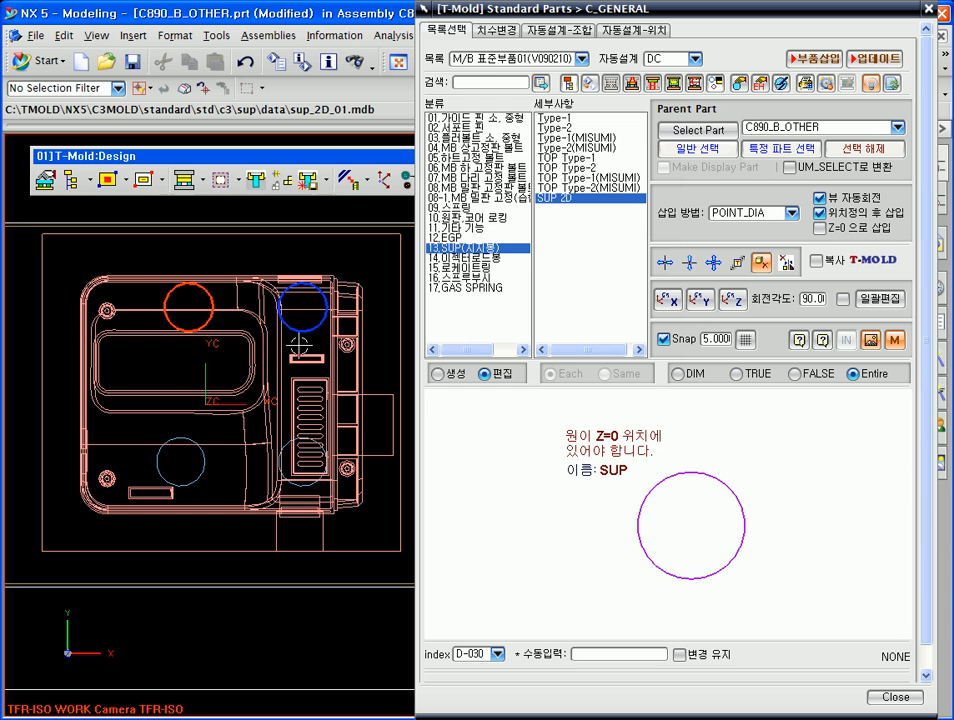
{"action": "left_click", "coordinate": [761, 263]}
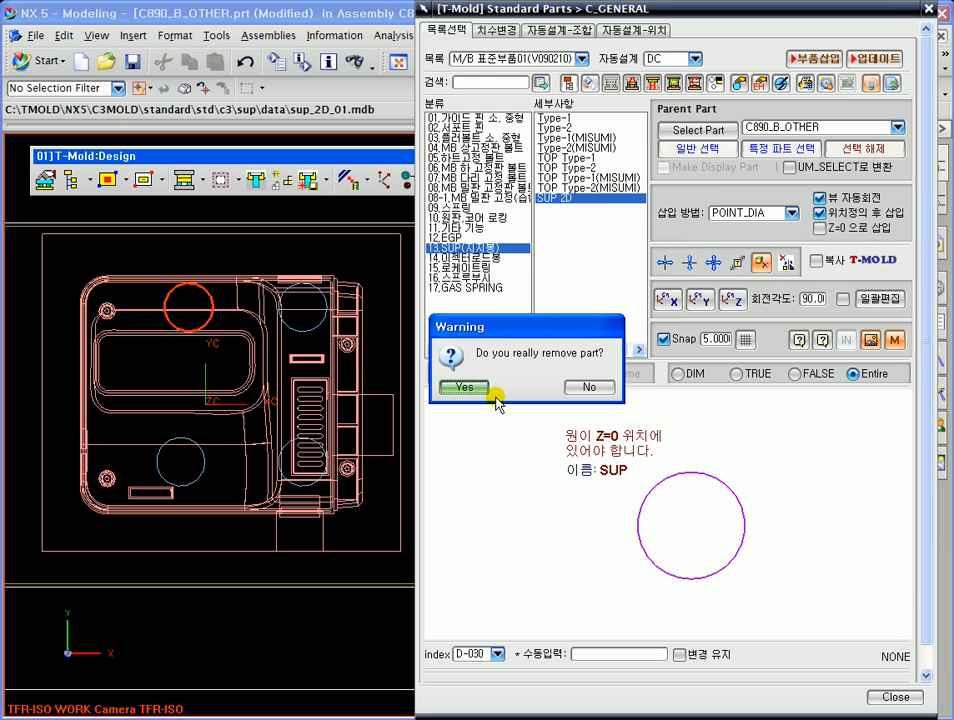
{"action": "left_click", "coordinate": [586, 386]}
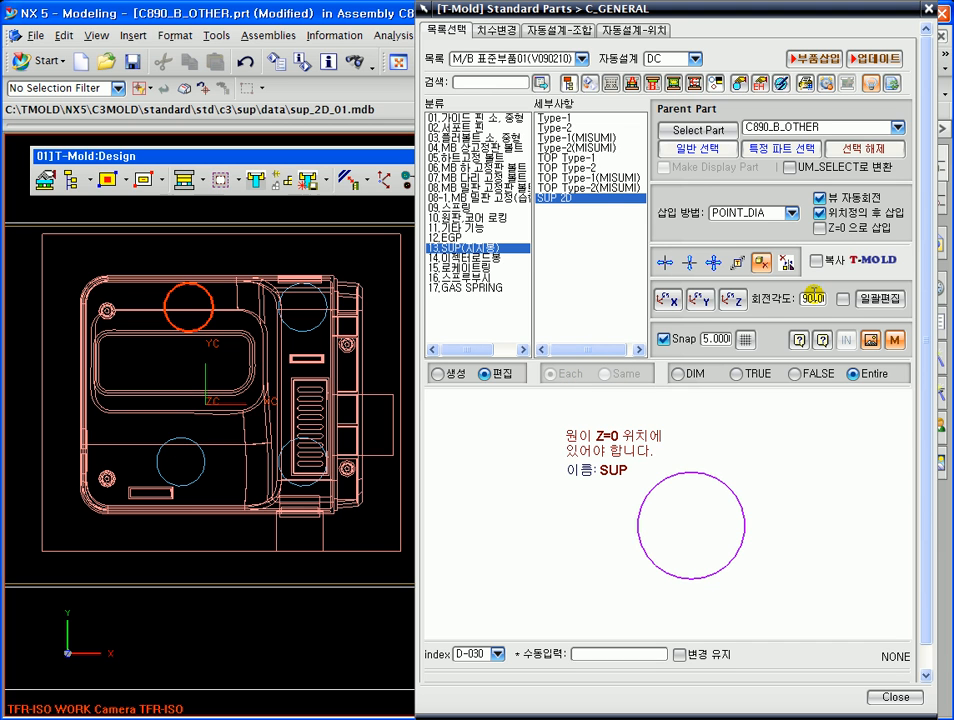
{"action": "left_click_drag", "start_coordinate": [147, 260], "coordinate": [361, 532]}
{"action": "left_click", "coordinate": [774, 263]}
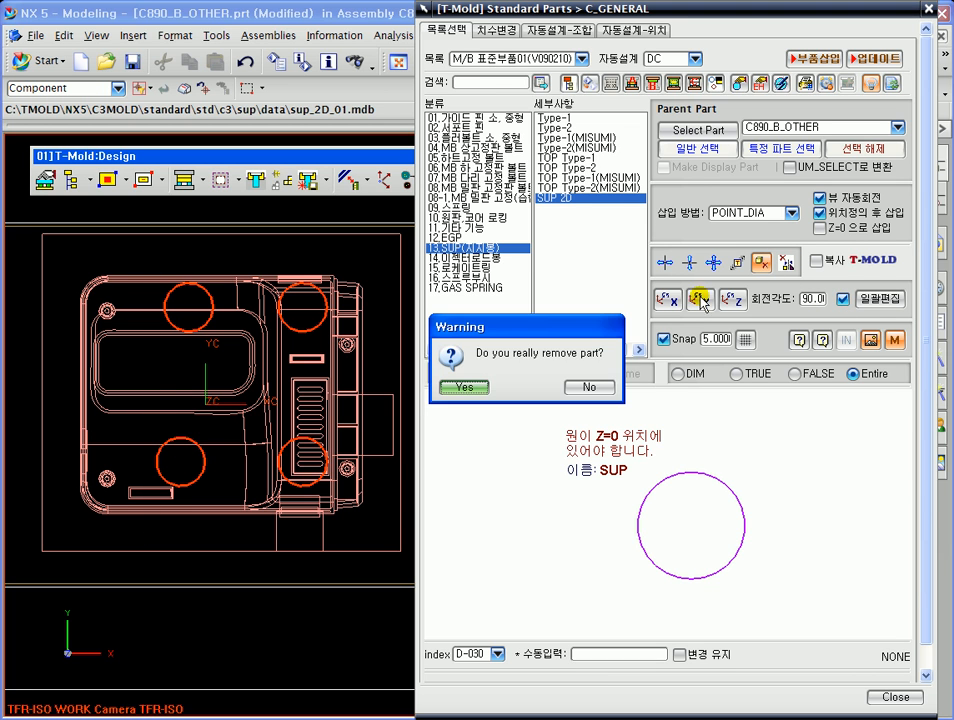
{"action": "left_click", "coordinate": [462, 386]}
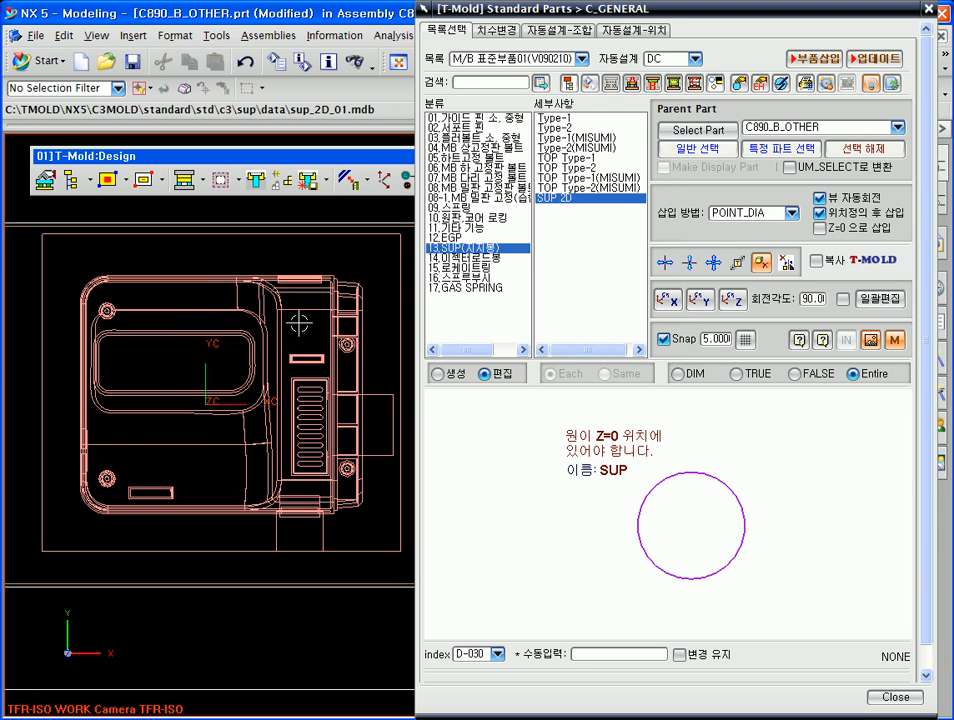
{"action": "scroll", "coordinate": [305, 300], "scroll_direction": "down", "scroll_amount": 5}
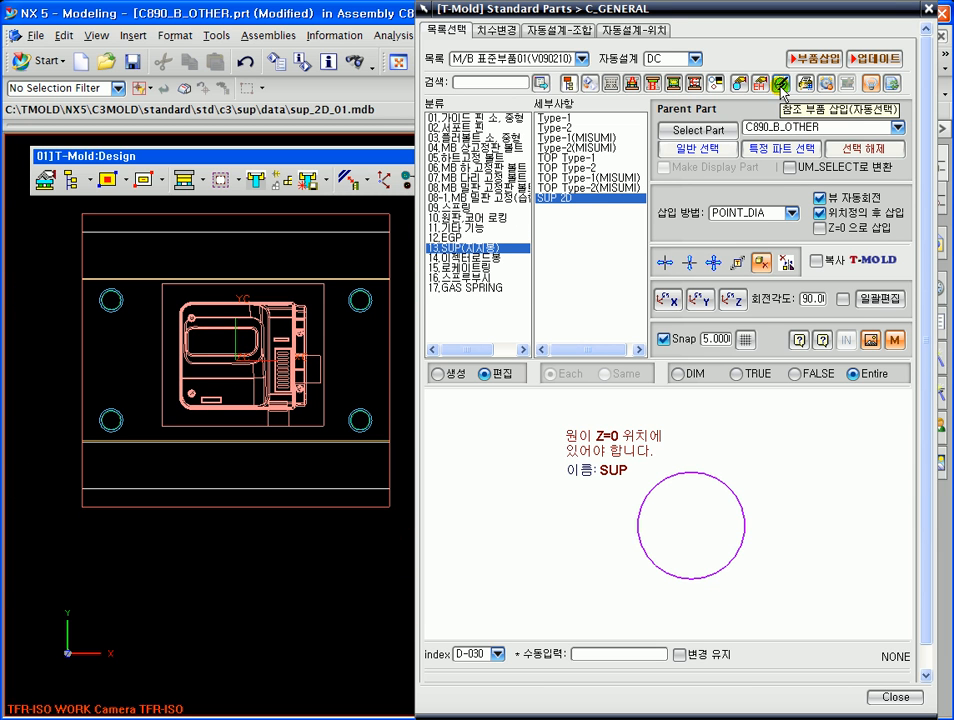
{"action": "scroll", "coordinate": [291, 283], "scroll_direction": "up", "scroll_amount": 1}
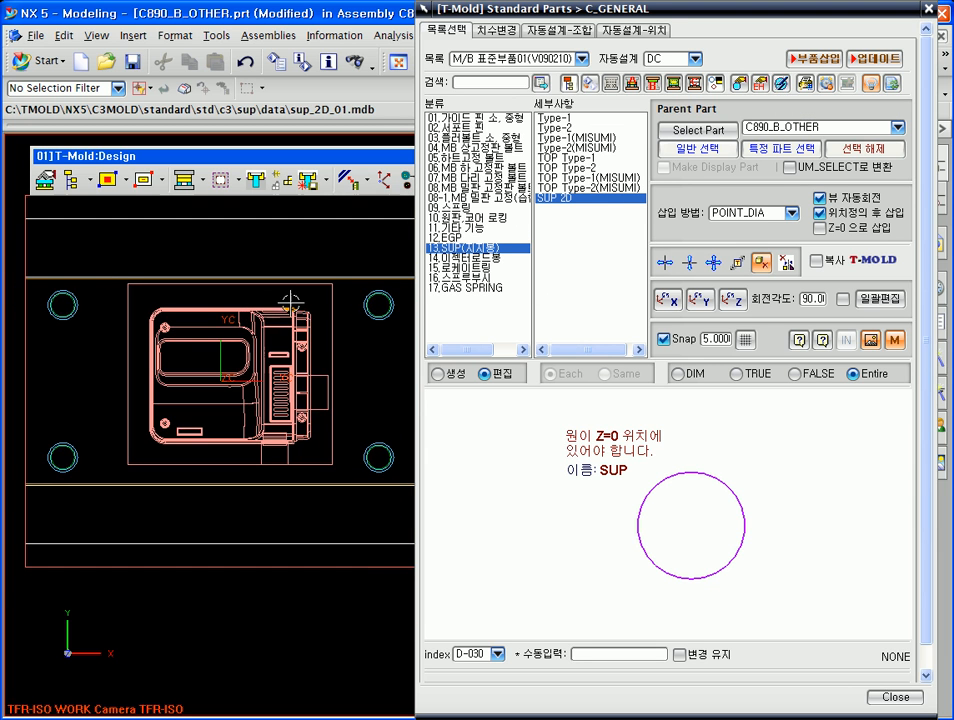
{"action": "left_click_drag", "start_coordinate": [650, 8], "coordinate": [653, 23]}
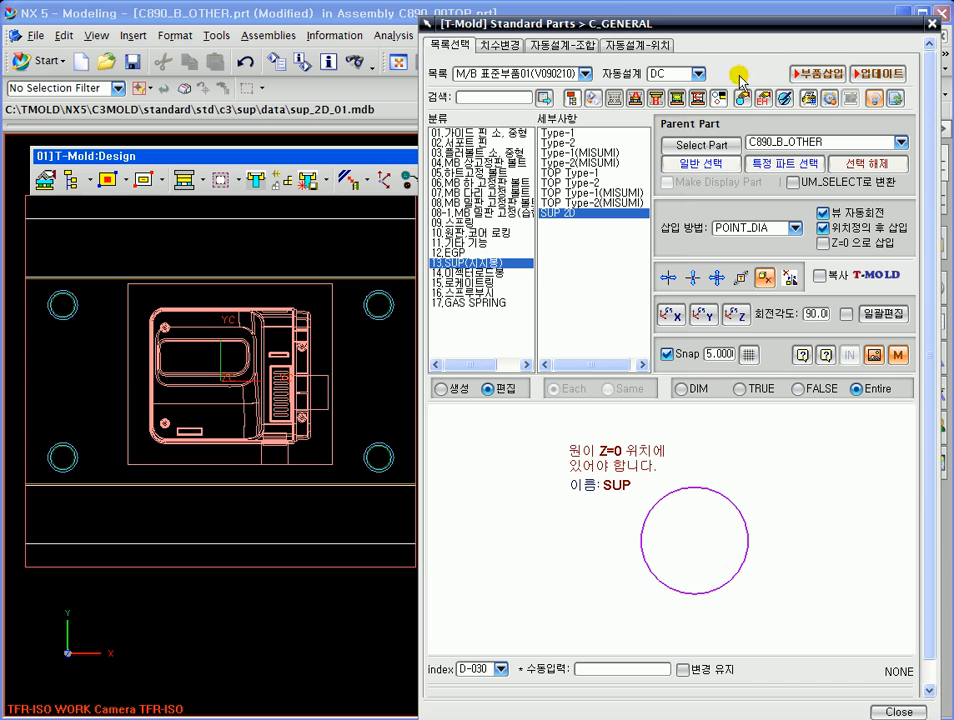
{"action": "left_click", "coordinate": [933, 24]}
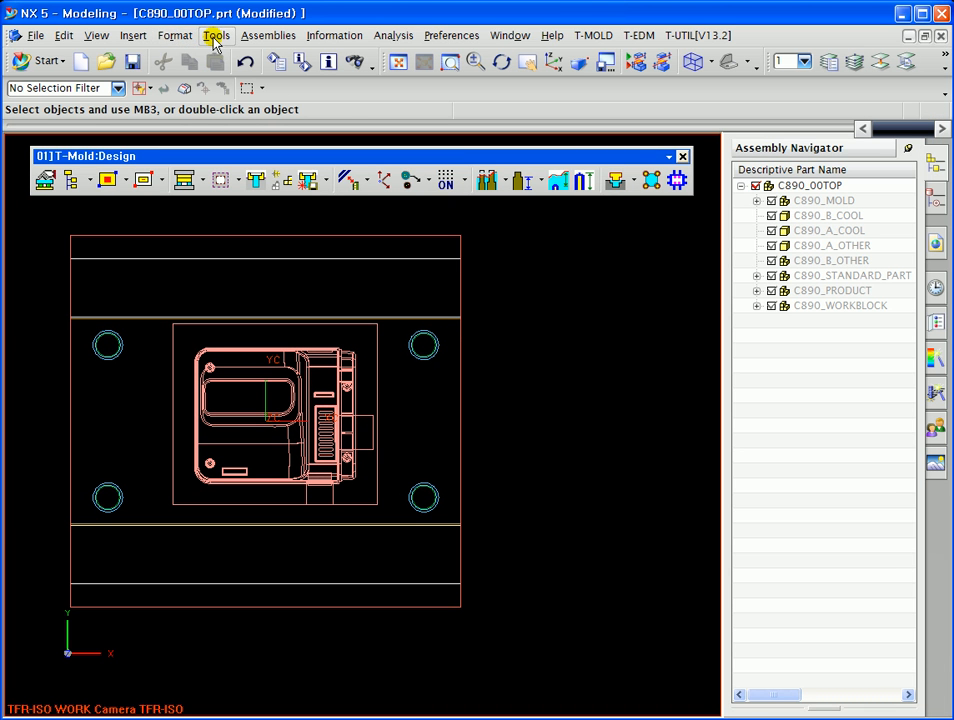
Draw a circle of 40 mm diameter over the product's upper rim with Basic Curves, placing its centre freehand above the rounded window
{"action": "left_click", "coordinate": [100, 35]}
{"action": "mouse_move", "coordinate": [133, 36]}
{"action": "mouse_move", "coordinate": [196, 100]}
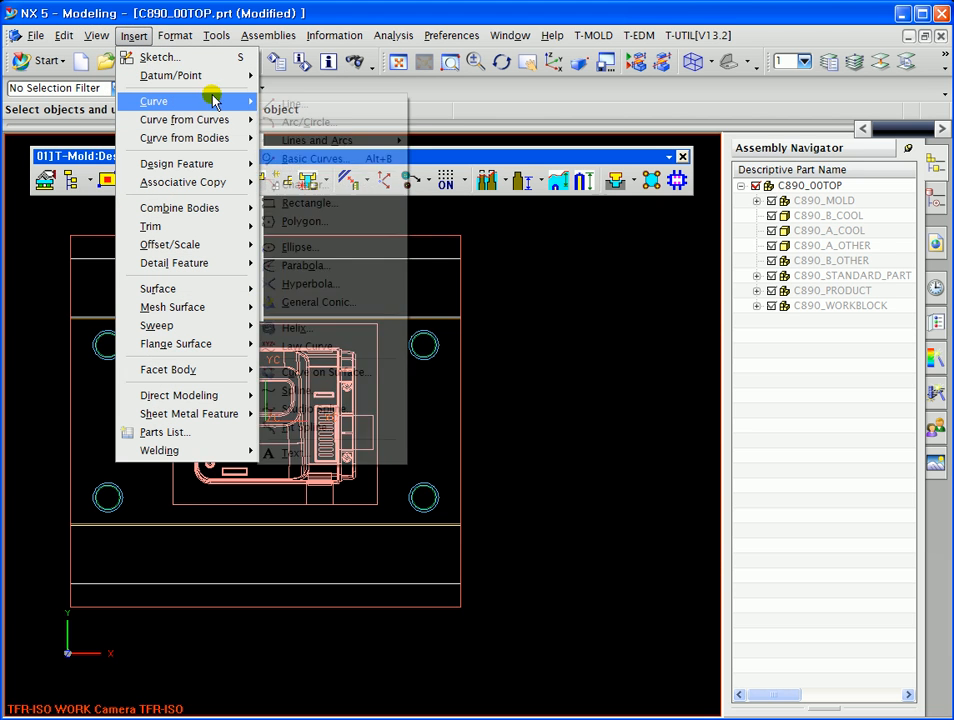
{"action": "left_click", "coordinate": [283, 156]}
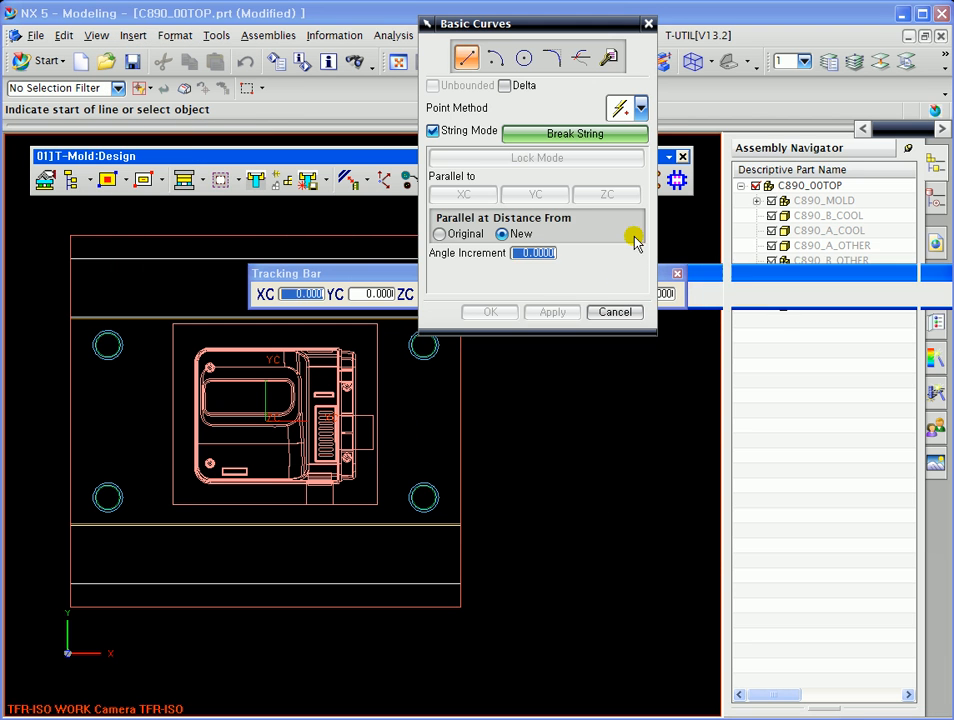
{"action": "left_click", "coordinate": [527, 60]}
{"action": "left_click_drag", "start_coordinate": [524, 30], "coordinate": [749, 210]}
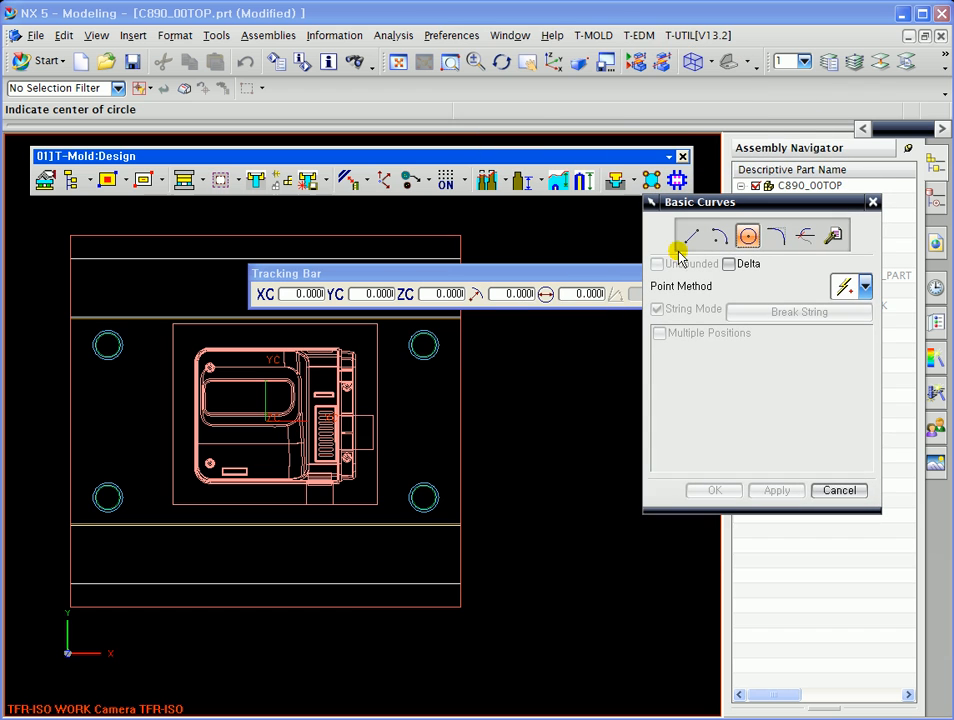
{"action": "scroll", "coordinate": [270, 400], "scroll_direction": "up", "scroll_amount": 3}
{"action": "scroll", "coordinate": [232, 343], "scroll_direction": "up", "scroll_amount": 3}
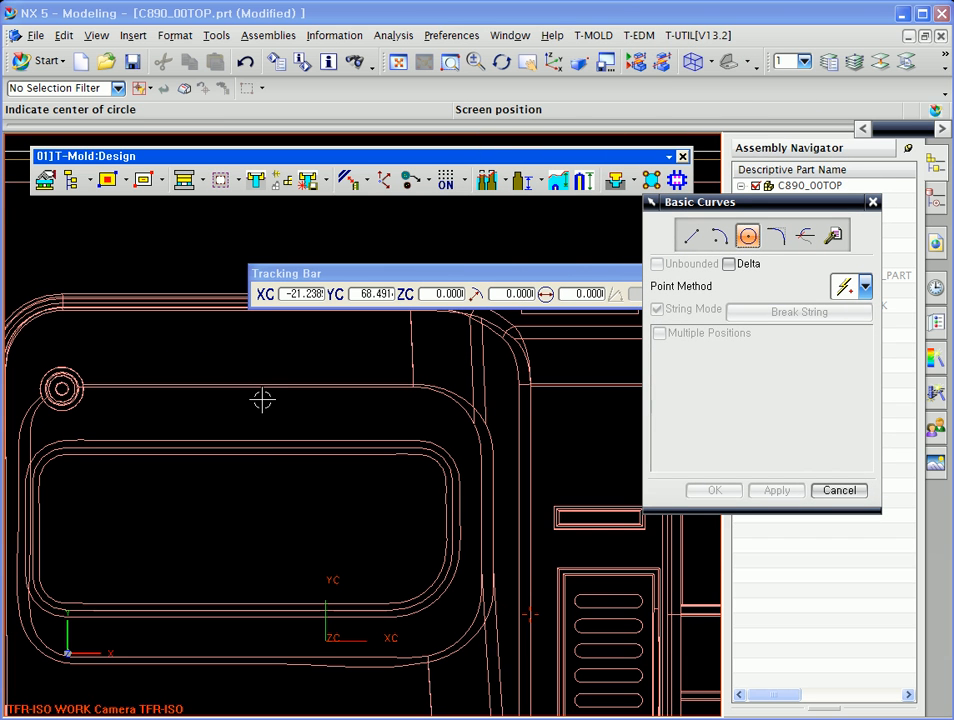
{"action": "left_click", "coordinate": [236, 353]}
{"action": "left_click", "coordinate": [575, 293]}
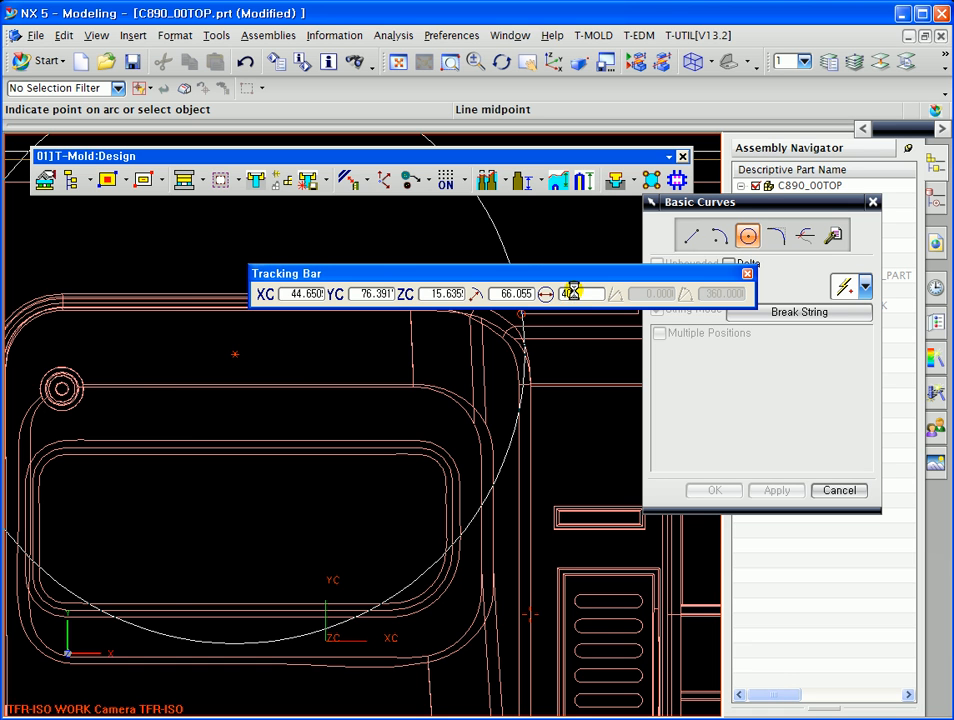
{"action": "type", "text": "40"}
{"action": "key", "text": "Return"}
{"action": "left_click", "coordinate": [839, 490]}
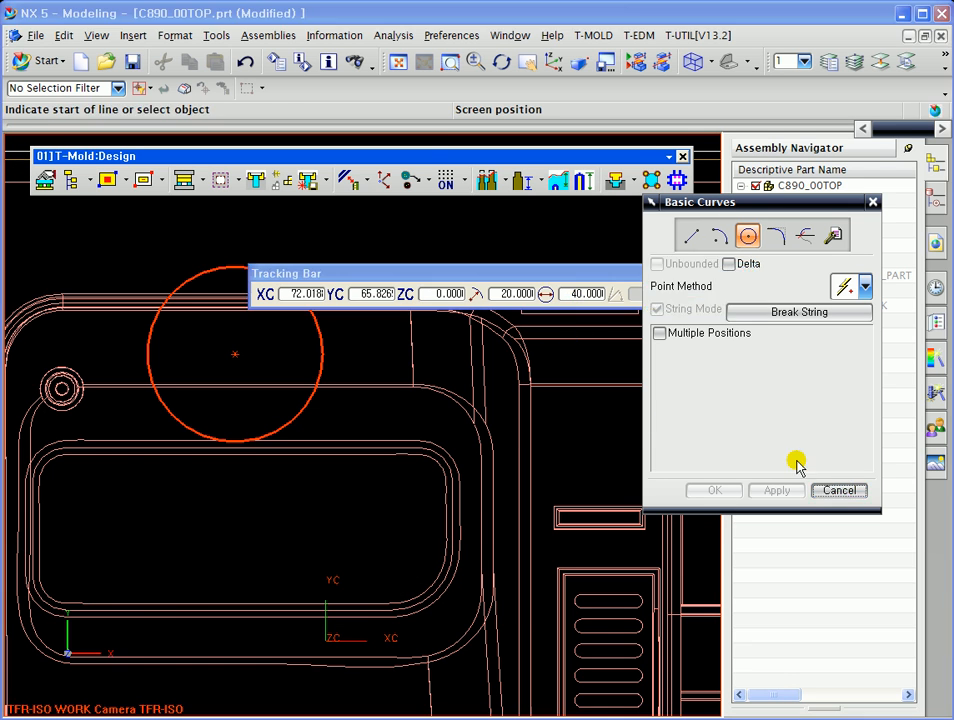
{"action": "scroll", "coordinate": [228, 466], "scroll_direction": "down", "scroll_amount": 5}
{"action": "scroll", "coordinate": [326, 383], "scroll_direction": "up", "scroll_amount": 3}
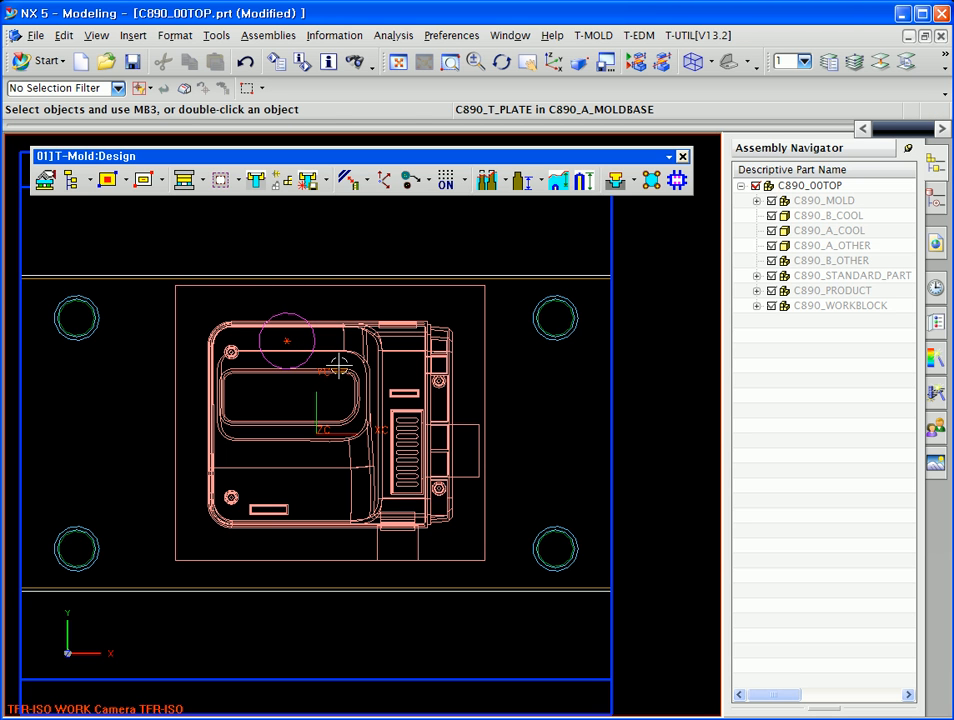
{"action": "scroll", "coordinate": [187, 365], "scroll_direction": "down", "scroll_amount": 2}
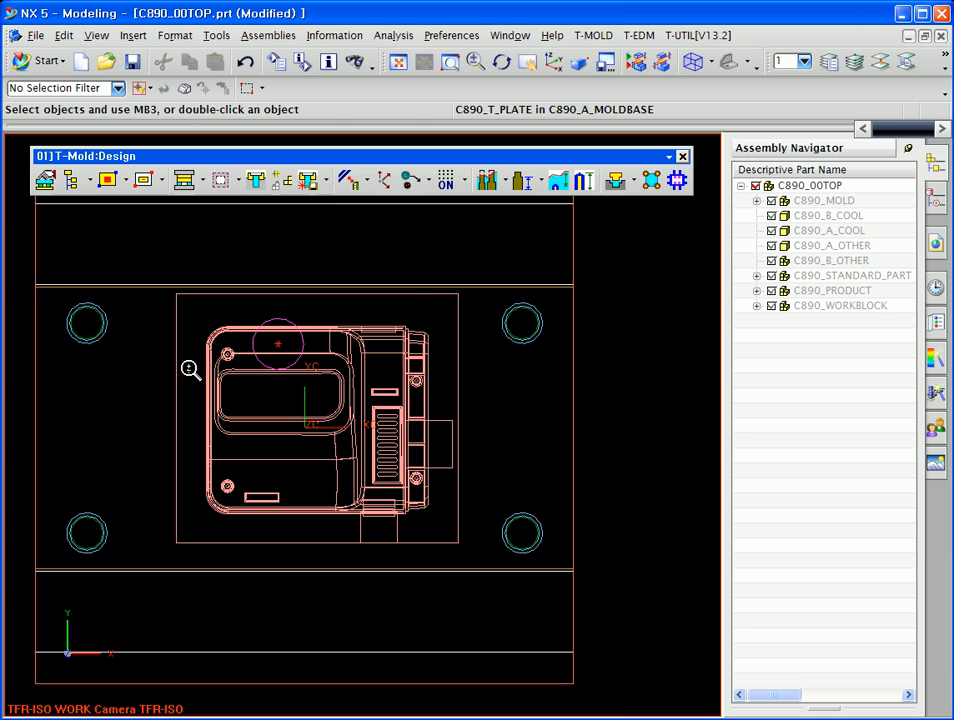
{"action": "middle_click_drag", "start_coordinate": [295, 355], "coordinate": [285, 348], "text": "shift"}
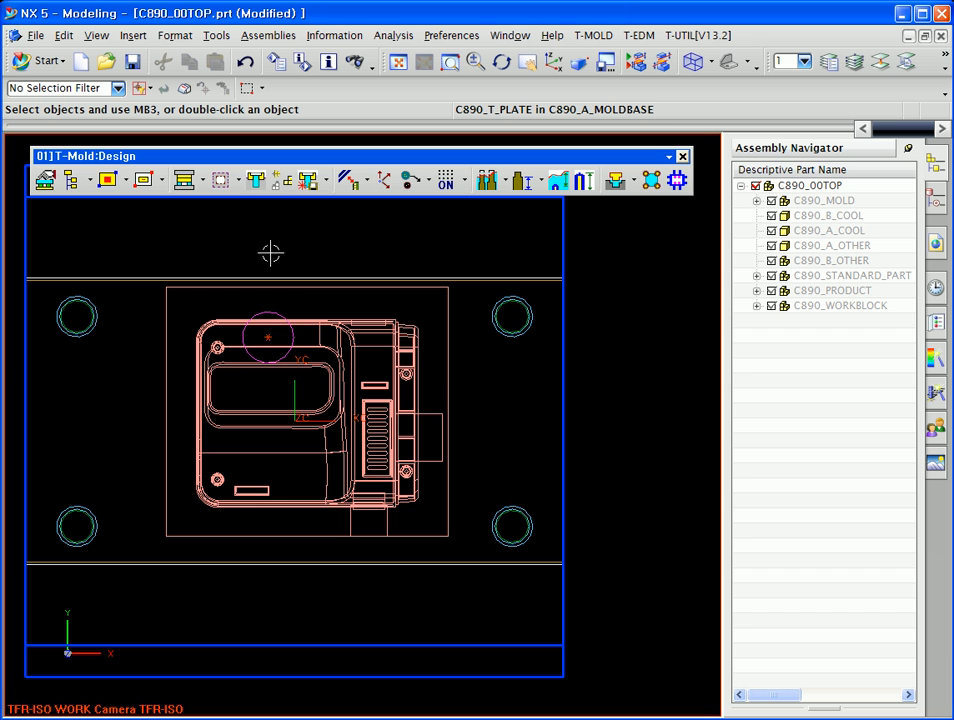
{"action": "left_click", "coordinate": [256, 180]}
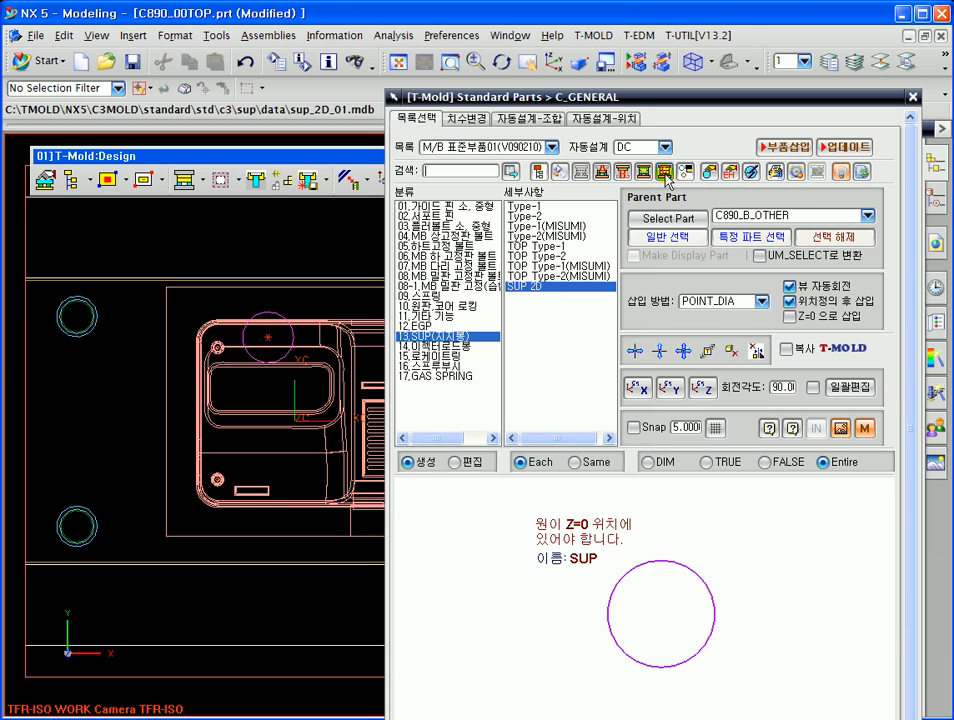
{"action": "key", "text": "Escape"}
Hide the two upper mold base plates to uncover the product and the drawn circle
{"action": "middle_click_drag", "start_coordinate": [324, 434], "coordinate": [594, 665]}
{"action": "key", "text": "End"}
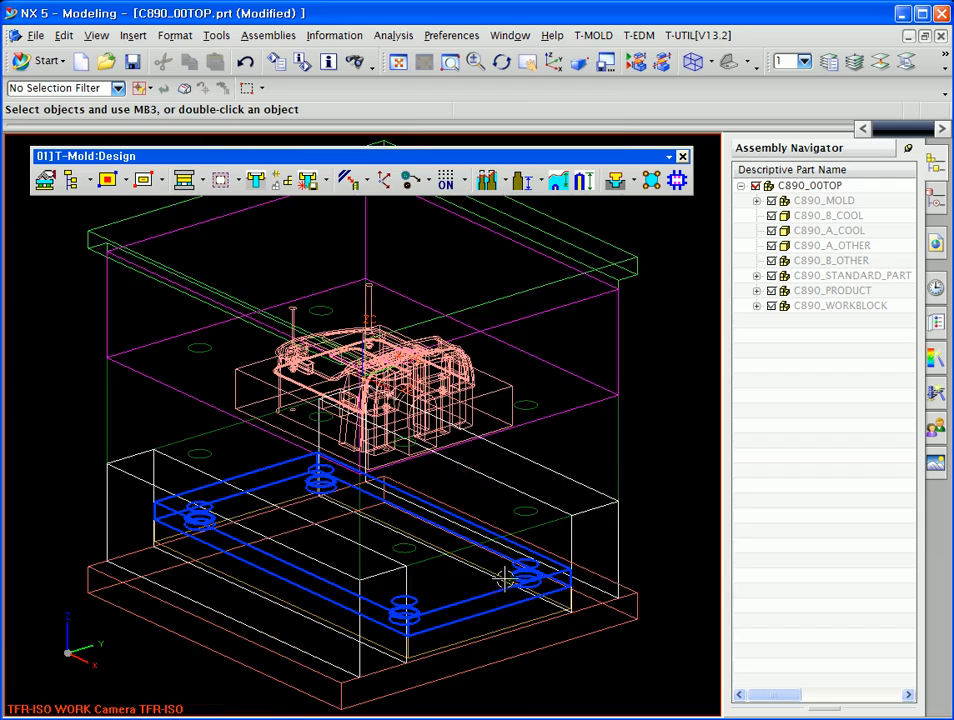
{"action": "key", "text": "ctrl+b"}
{"action": "left_click", "coordinate": [175, 261]}
{"action": "left_click", "coordinate": [149, 313]}
{"action": "middle_click", "coordinate": [149, 313]}
{"action": "middle_click_drag", "start_coordinate": [382, 300], "coordinate": [417, 396], "text": "ctrl"}
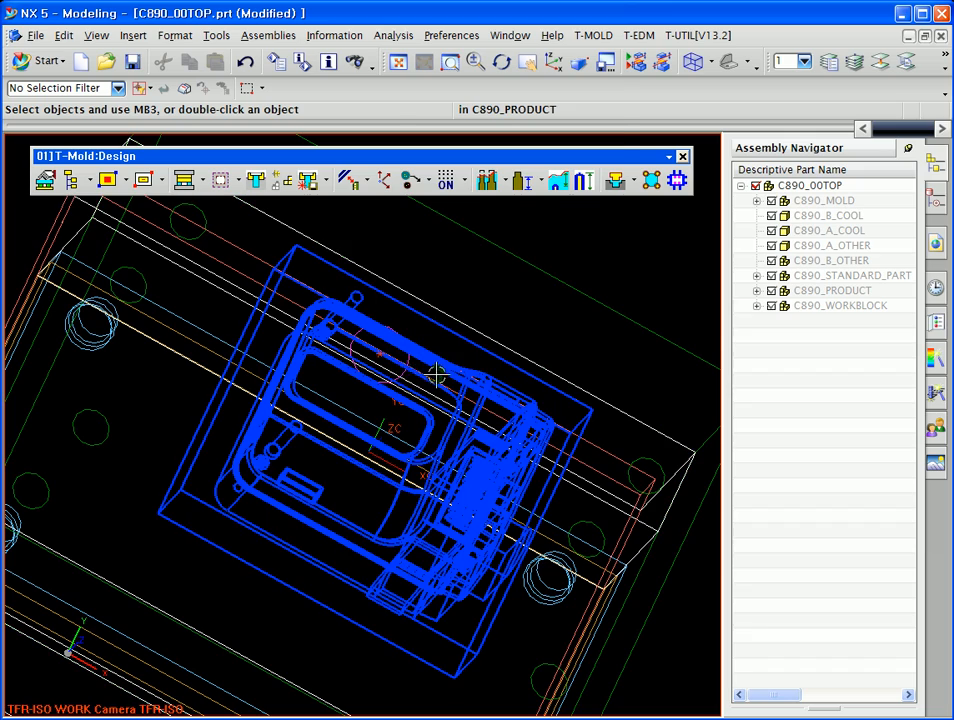
Hide the C890_PRODUCT geometry so only the drawn circle remains between the guide pins, and return to the top view
{"action": "key", "text": "ctrl+b"}
{"action": "left_click", "coordinate": [320, 432]}
{"action": "middle_click", "coordinate": [345, 405]}
{"action": "middle_click_drag", "start_coordinate": [415, 345], "coordinate": [409, 352]}
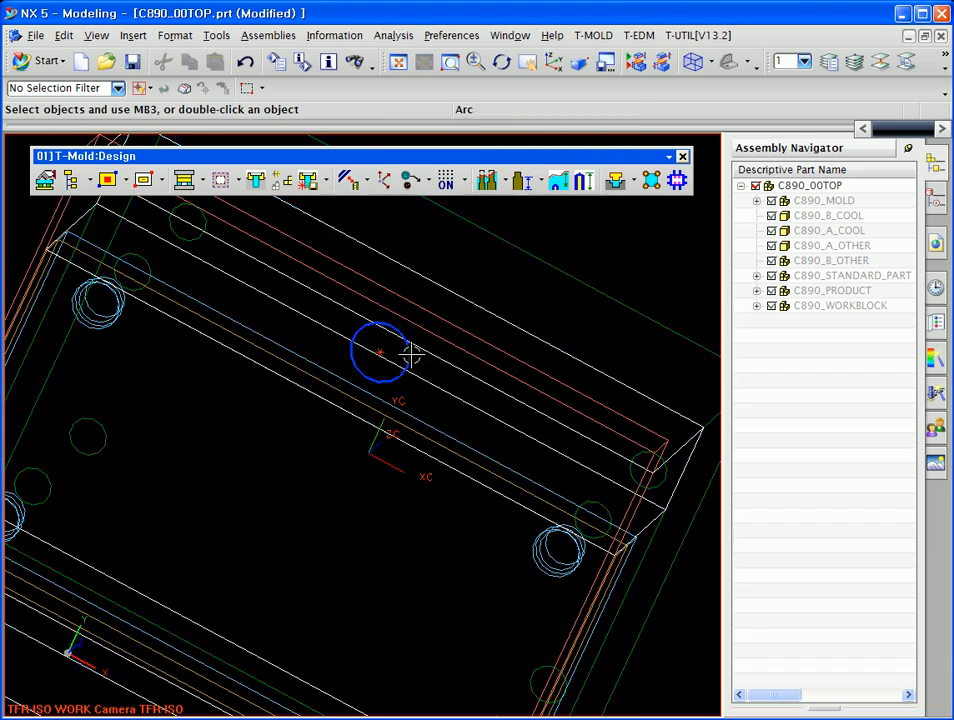
{"action": "scroll", "coordinate": [411, 356], "scroll_direction": "up", "scroll_amount": 2}
{"action": "key", "text": "ctrl+alt+t"}
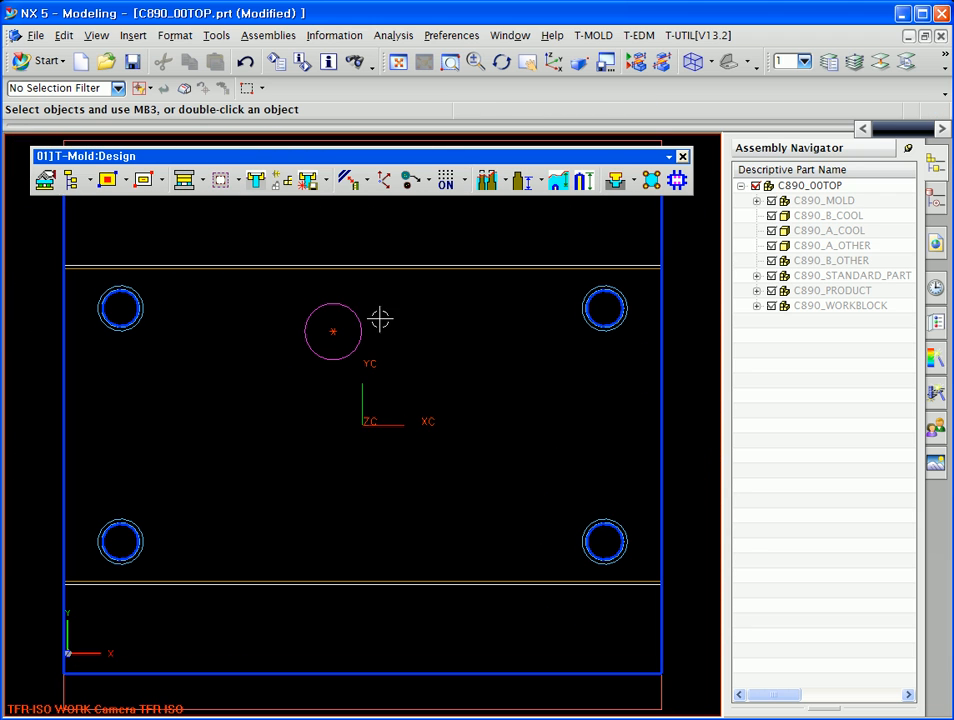
Open the drawn circle's properties and enter 111 as its object name
{"action": "left_click", "coordinate": [358, 320]}
{"action": "right_click", "coordinate": [359, 320]}
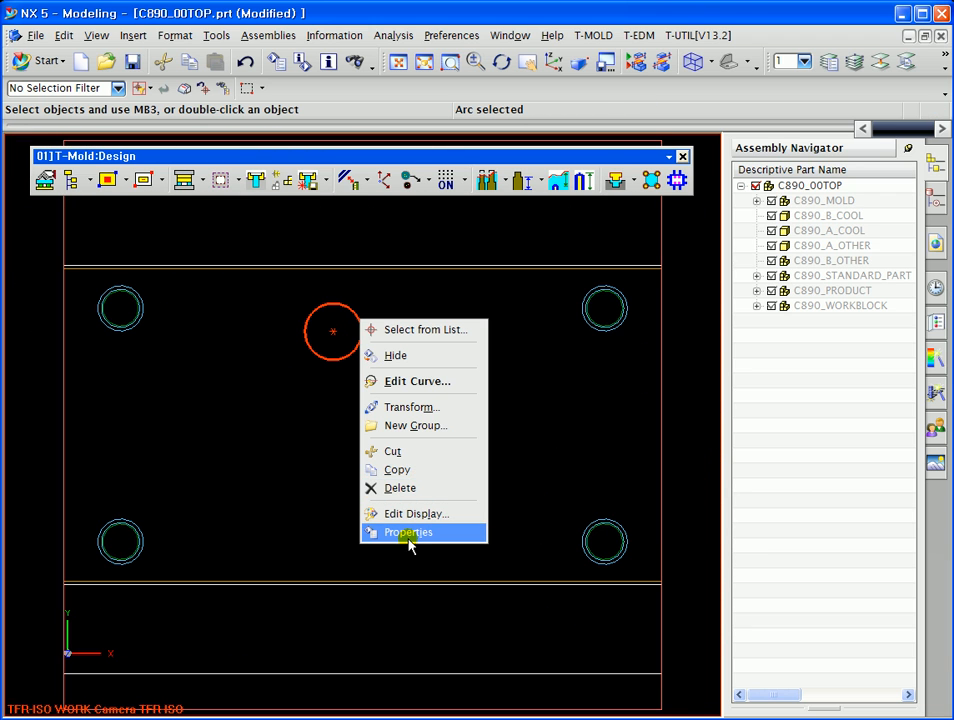
{"action": "left_click", "coordinate": [26, 33]}
{"action": "left_click", "coordinate": [63, 37]}
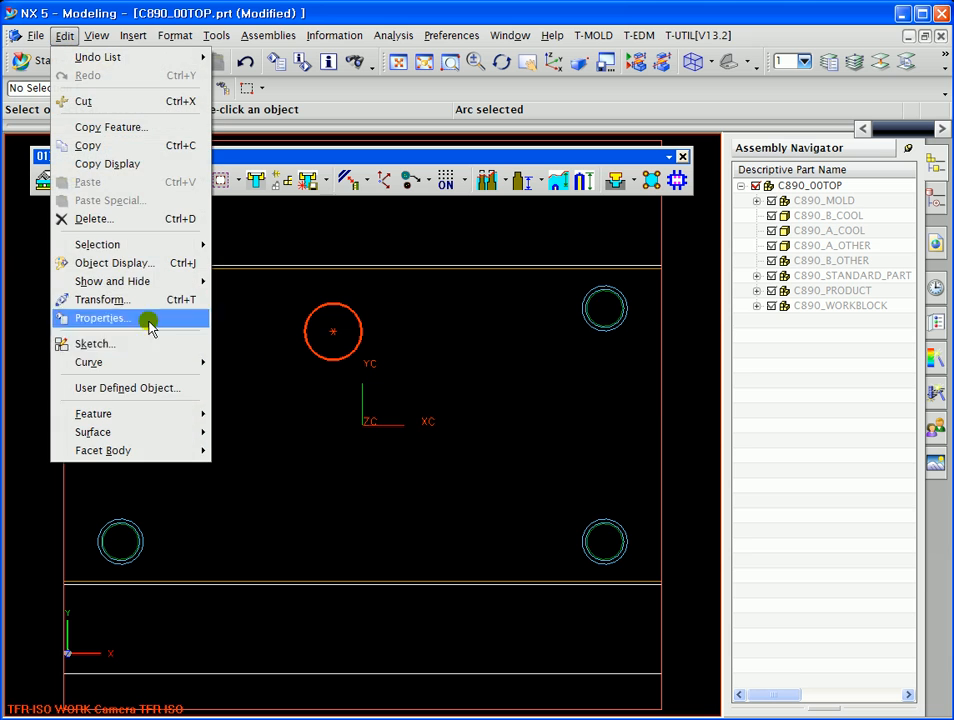
{"action": "left_click", "coordinate": [112, 318]}
{"action": "left_click", "coordinate": [432, 356]}
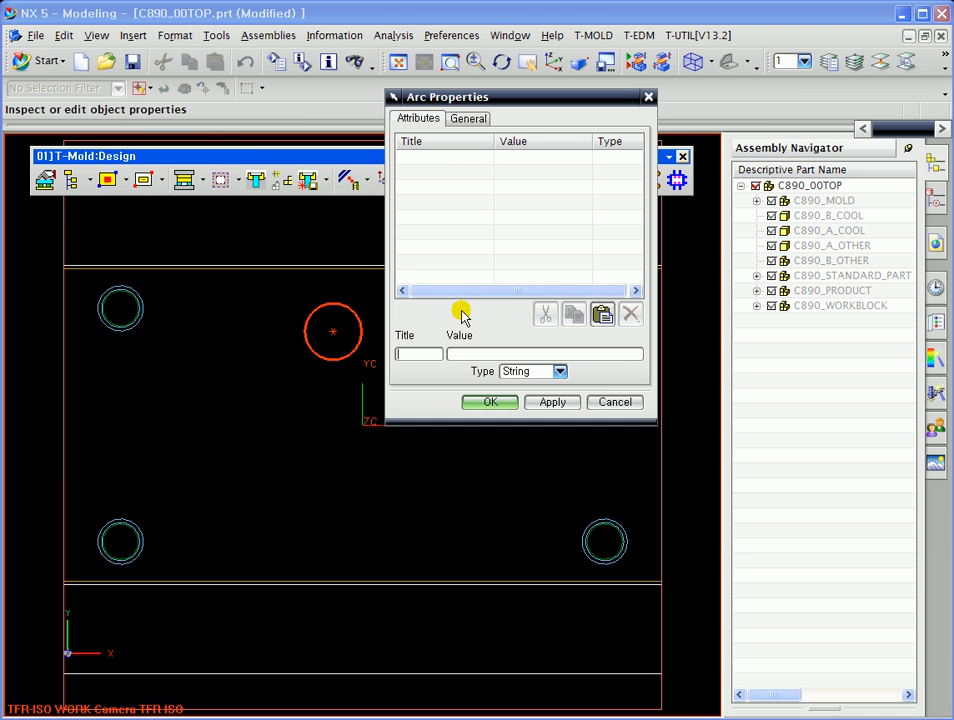
{"action": "left_click_drag", "start_coordinate": [436, 103], "coordinate": [459, 146]}
{"action": "left_click", "coordinate": [491, 161]}
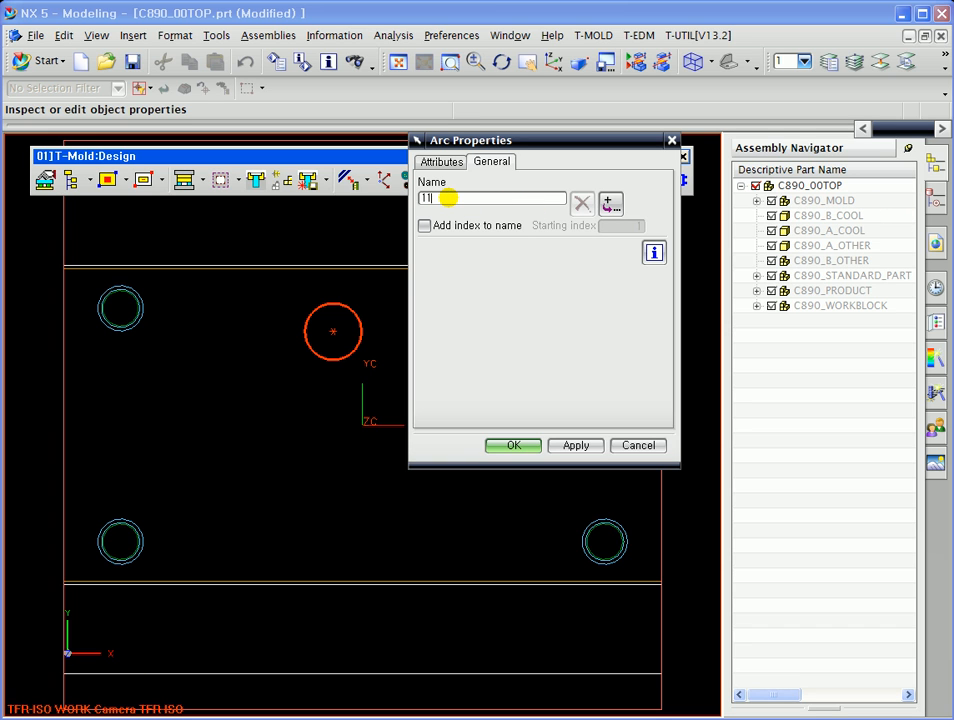
{"action": "left_click_drag", "start_coordinate": [459, 142], "coordinate": [462, 168]}
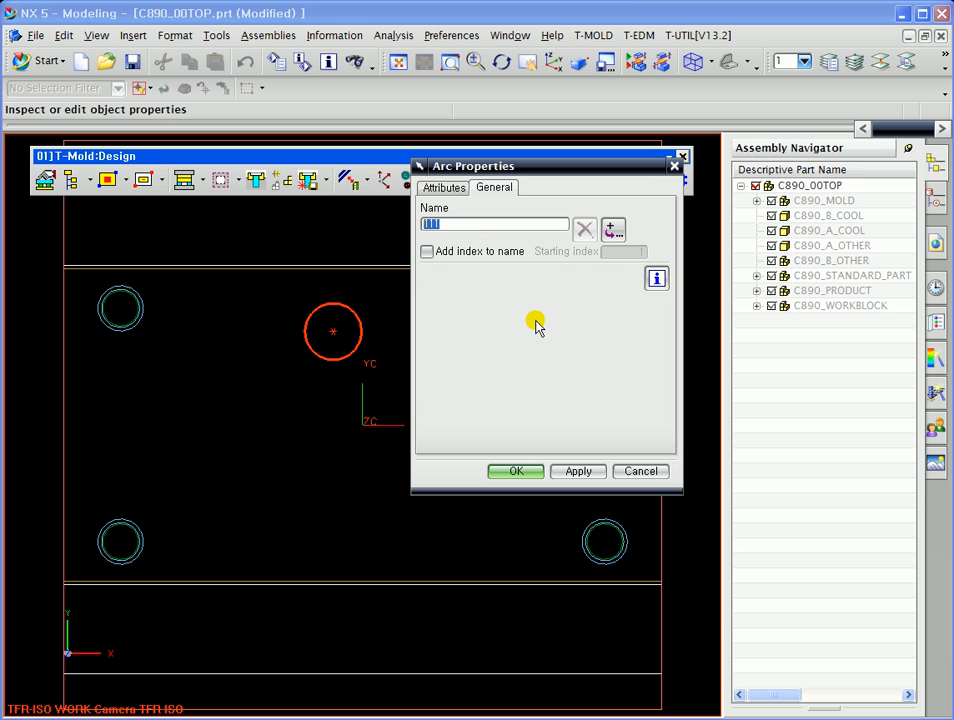
Open the naming spreadsheet T-Mold 2D Name.xls from C:\TMOLD\NX5\C3MOLD\DOC in Excel
{"action": "key", "text": "super+e"}
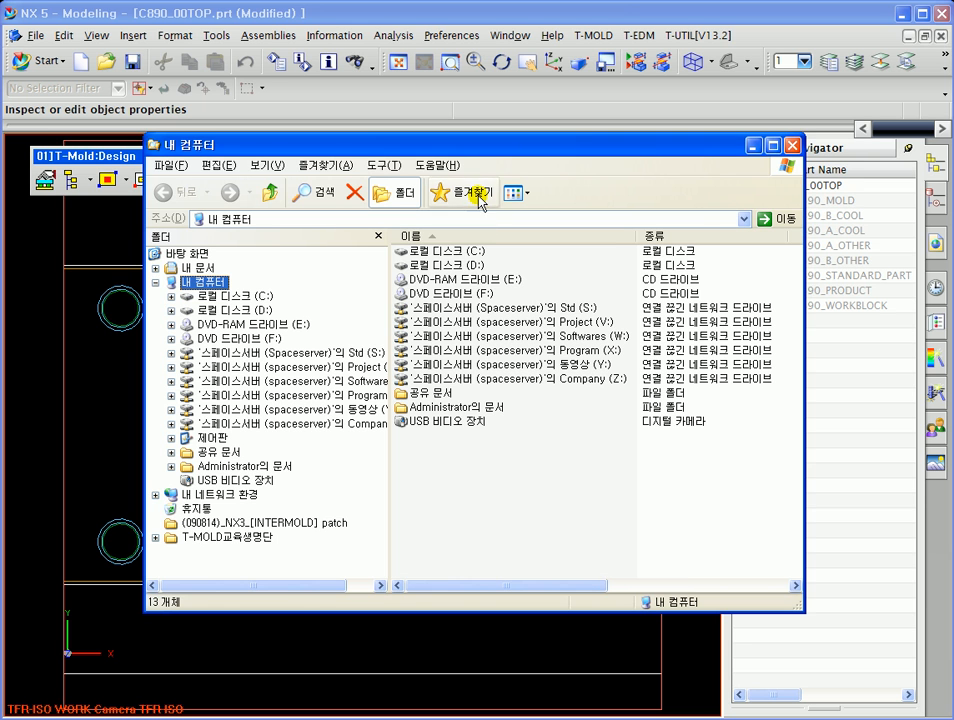
{"action": "double_click", "coordinate": [443, 261]}
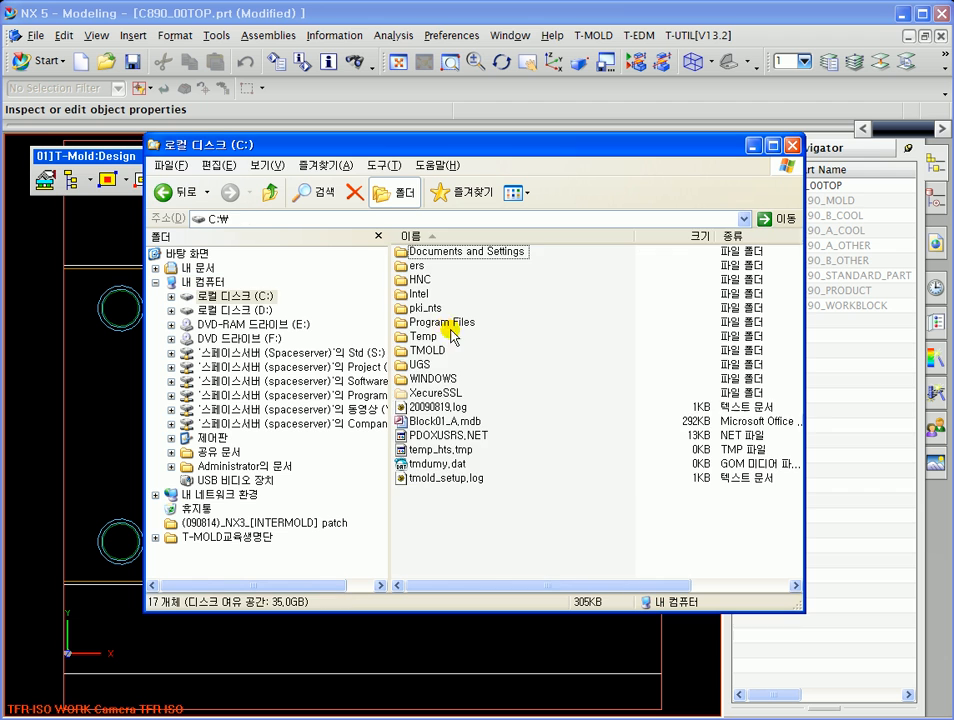
{"action": "double_click", "coordinate": [436, 344]}
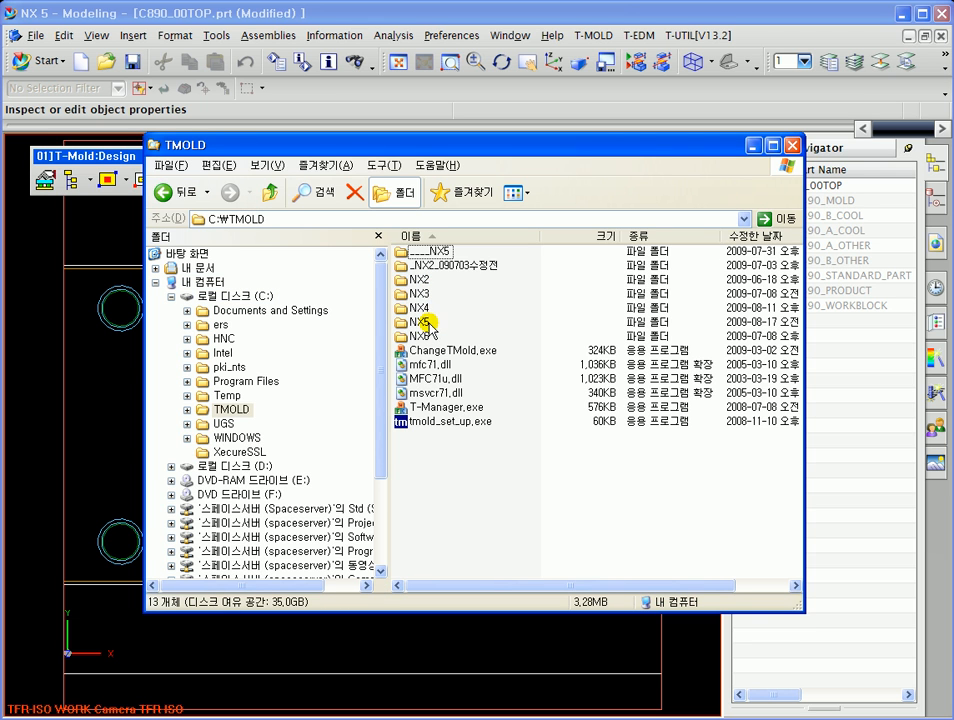
{"action": "double_click", "coordinate": [428, 321]}
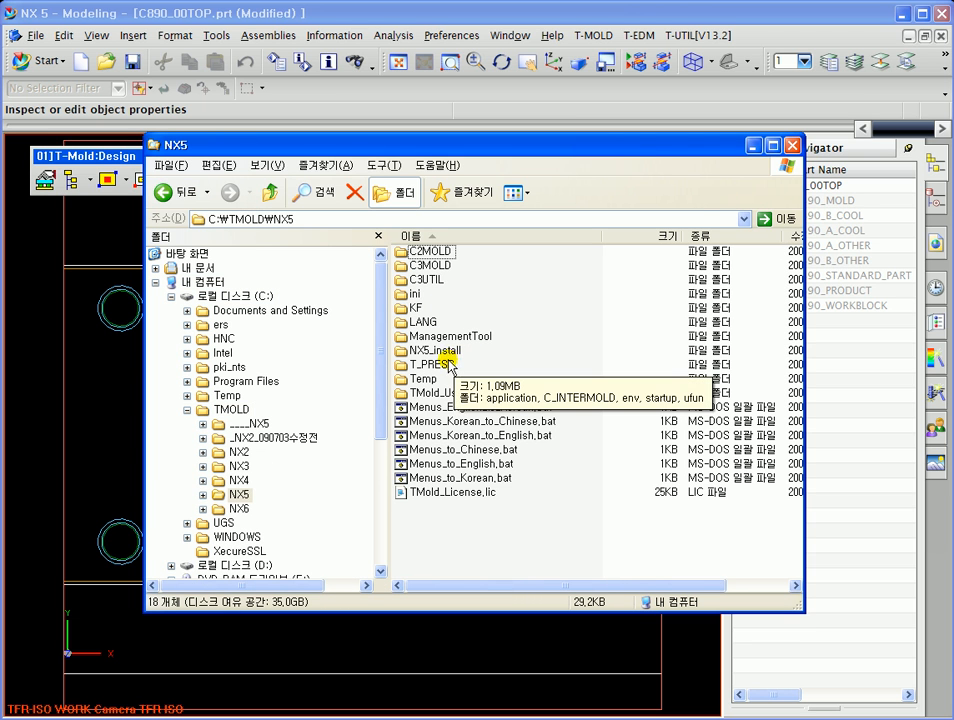
{"action": "double_click", "coordinate": [423, 266]}
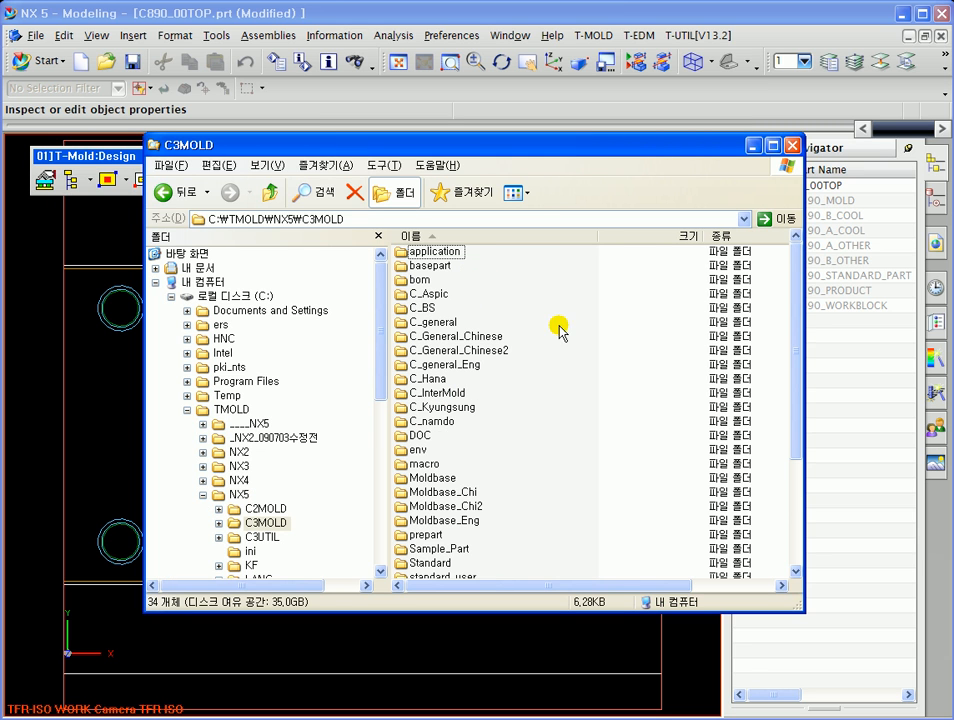
{"action": "double_click", "coordinate": [421, 436]}
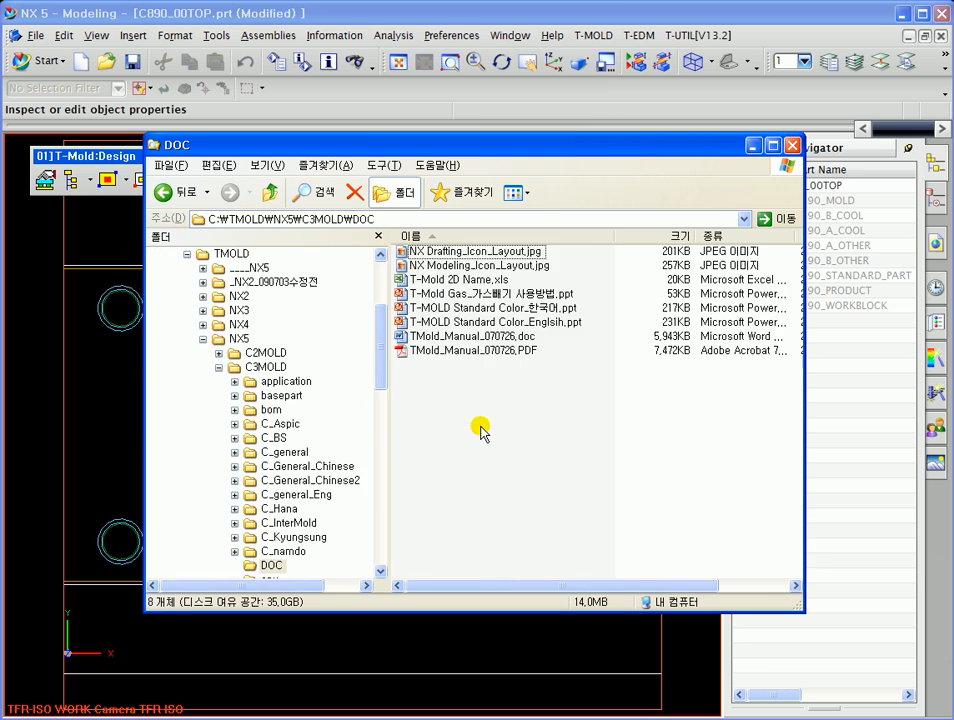
{"action": "left_click", "coordinate": [478, 284]}
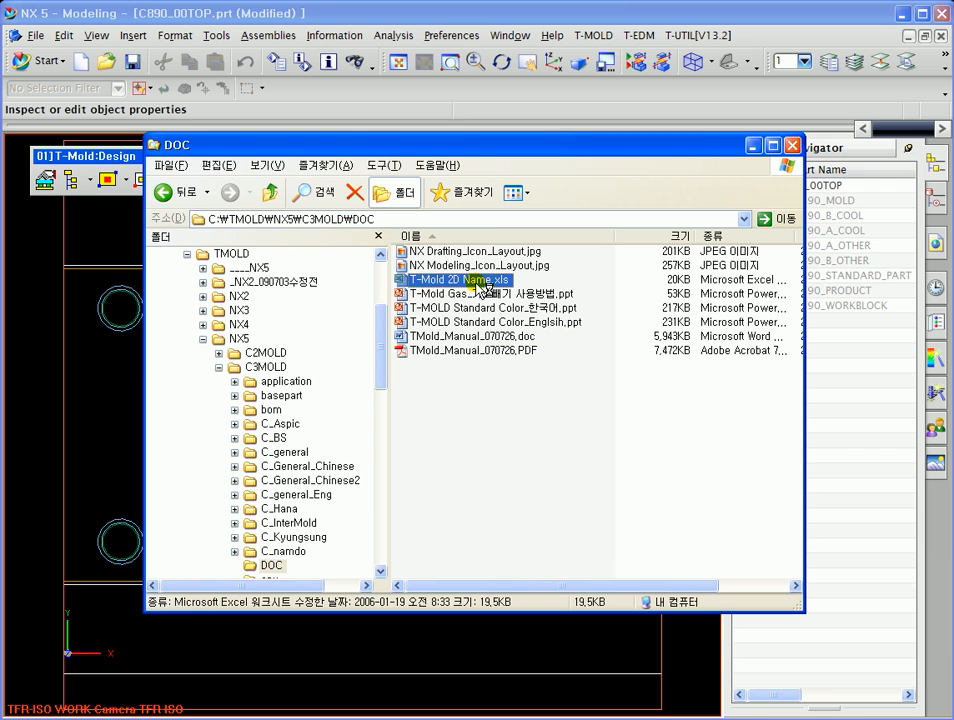
{"action": "double_click", "coordinate": [481, 284]}
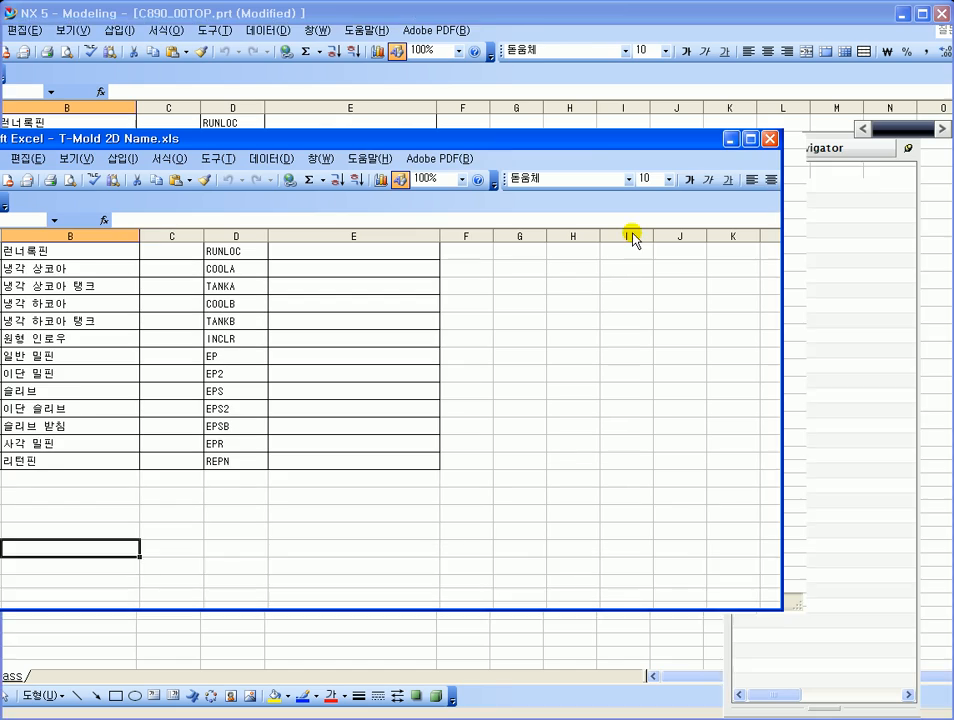
Look up the guide pin and SUP object names in the 2D curve naming table, and switch back to NX
{"action": "left_click", "coordinate": [486, 337]}
{"action": "scroll", "coordinate": [501, 332], "scroll_direction": "up", "scroll_amount": 8}
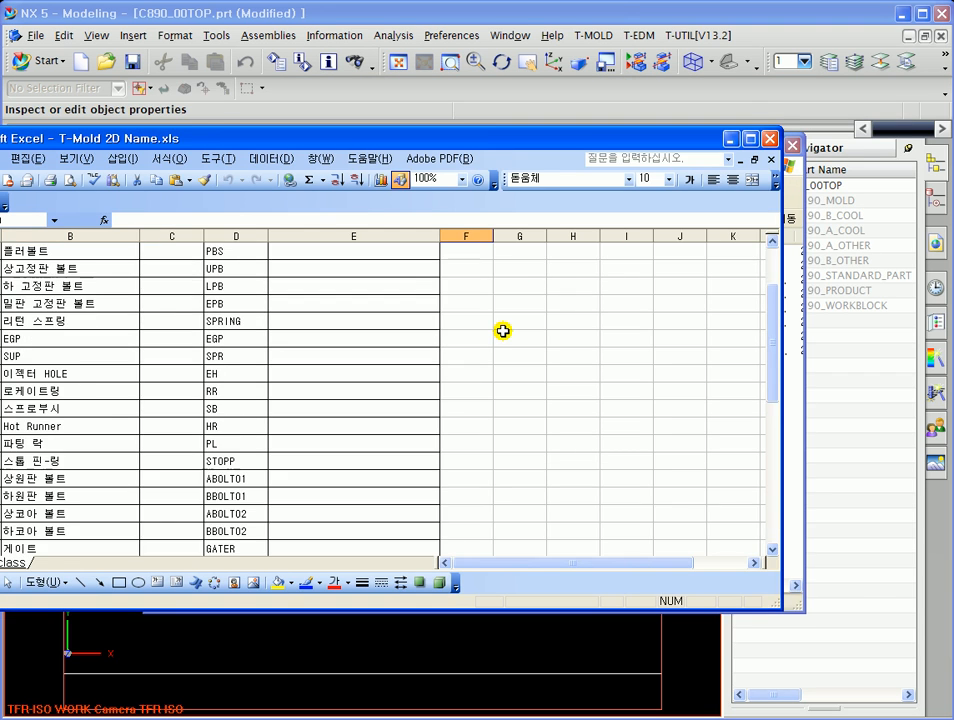
{"action": "left_click_drag", "start_coordinate": [330, 134], "coordinate": [432, 95]}
{"action": "left_click", "coordinate": [453, 347]}
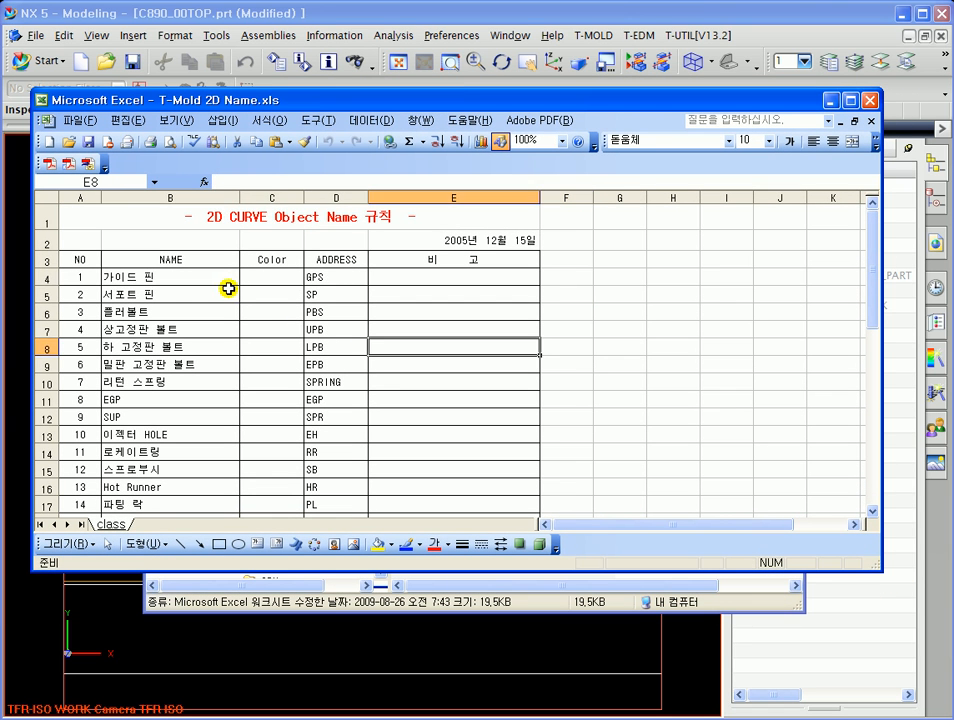
{"action": "left_click", "coordinate": [170, 277]}
{"action": "left_click", "coordinate": [325, 277]}
{"action": "double_click", "coordinate": [325, 277]}
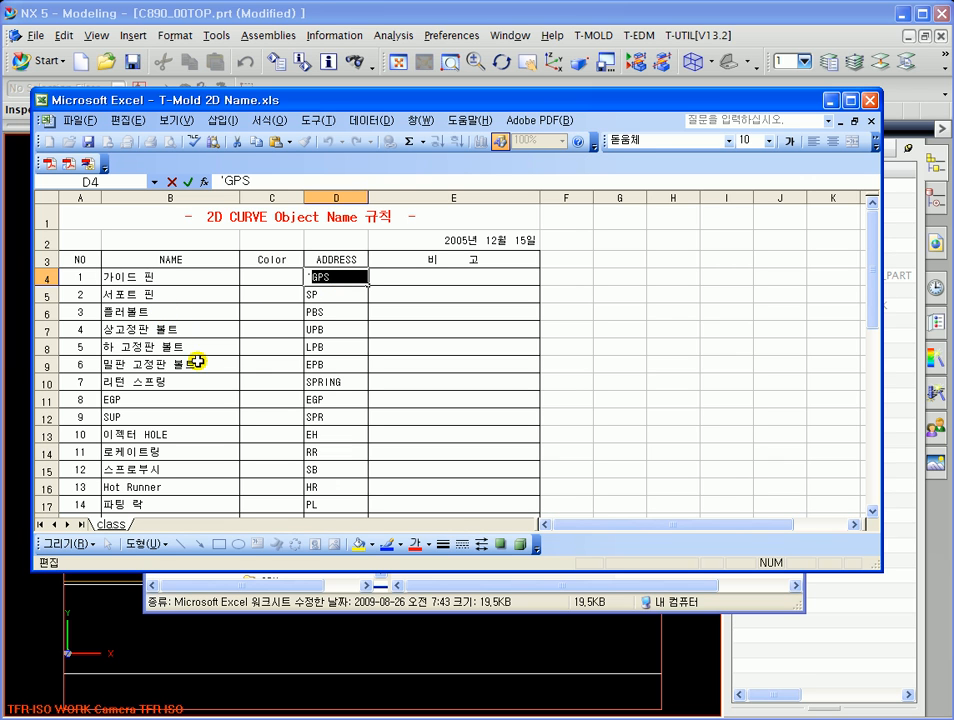
{"action": "left_click", "coordinate": [180, 396]}
{"action": "double_click", "coordinate": [323, 418]}
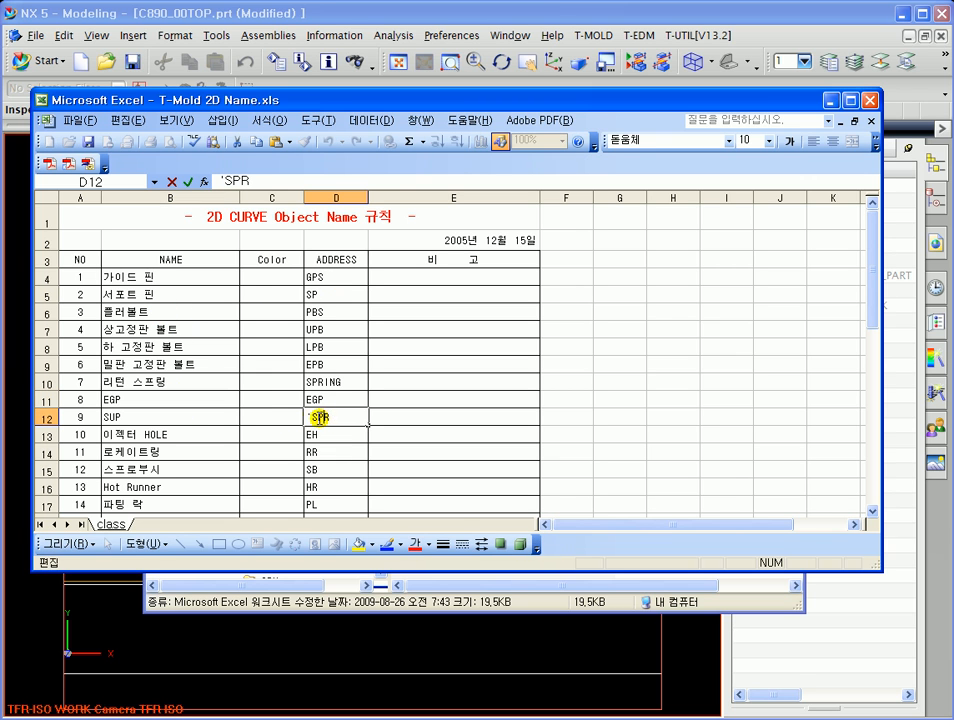
{"action": "left_click_drag", "start_coordinate": [310, 417], "coordinate": [332, 419]}
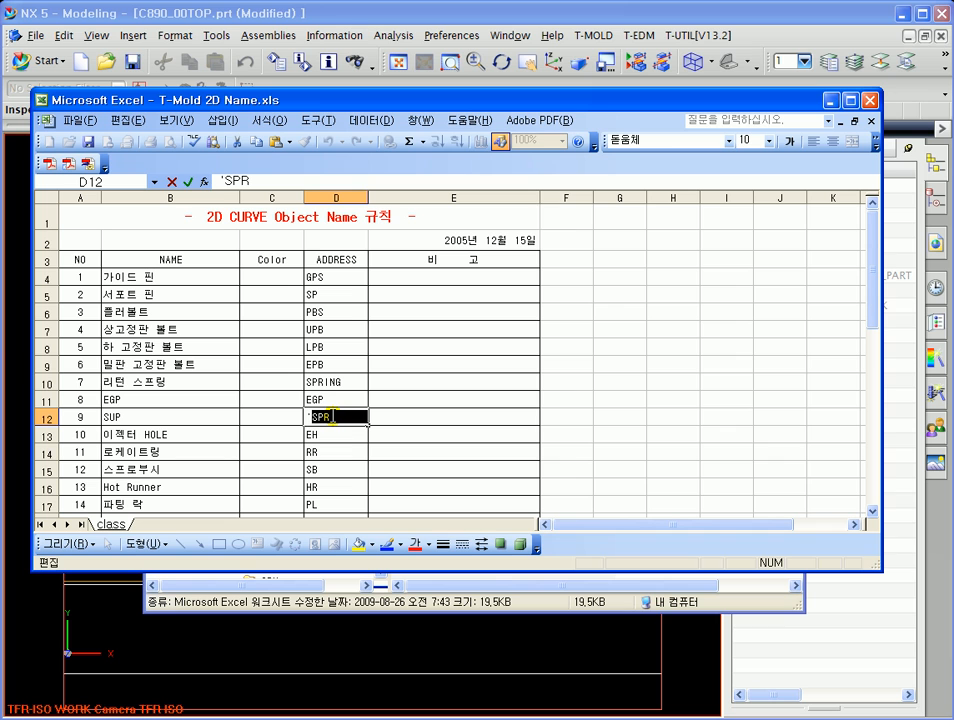
{"action": "left_click", "coordinate": [472, 305]}
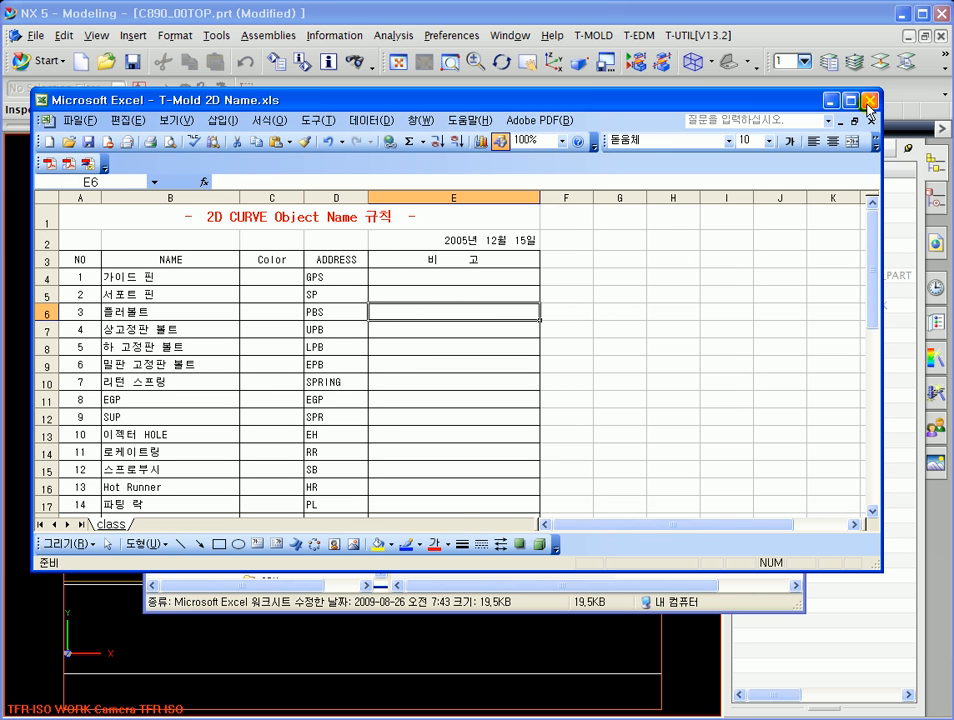
{"action": "left_click", "coordinate": [833, 101]}
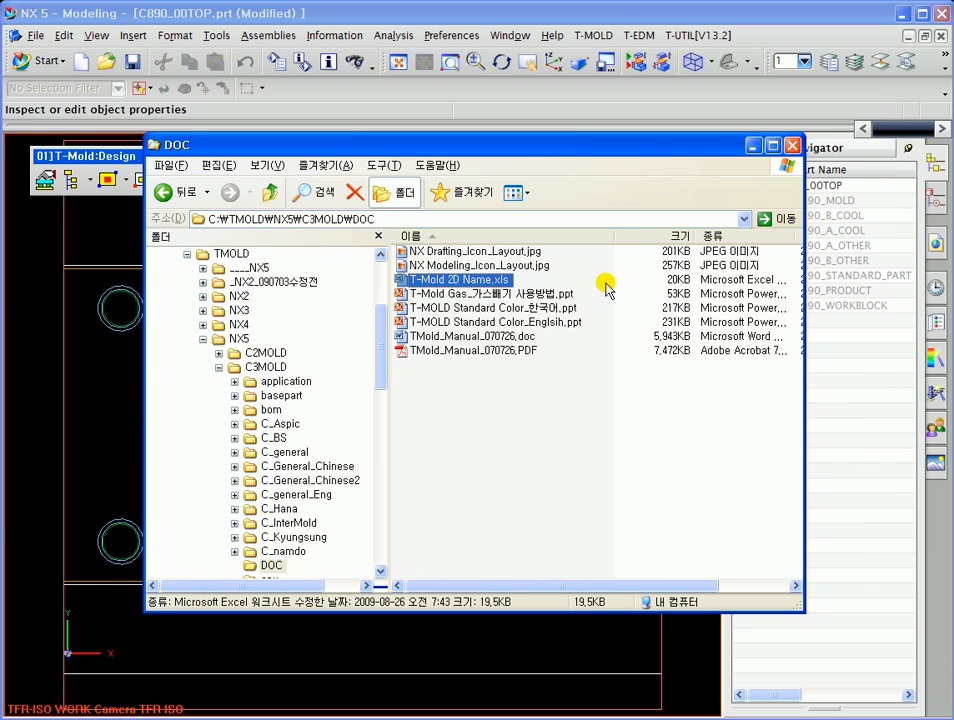
{"action": "left_click", "coordinate": [754, 146]}
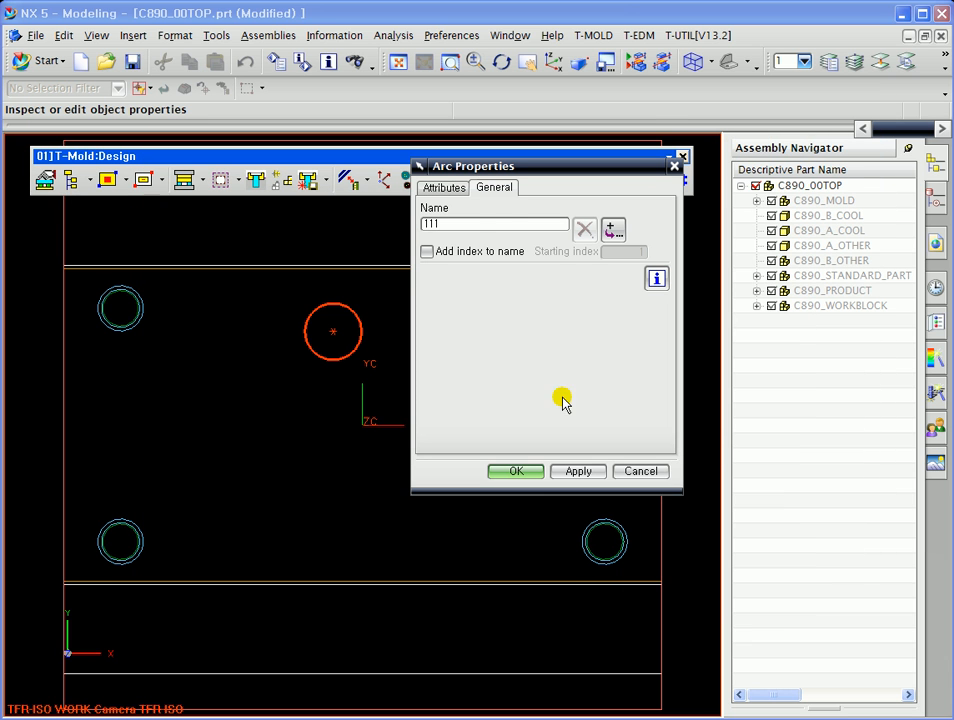
{"action": "left_click_drag", "start_coordinate": [452, 224], "coordinate": [418, 230]}
{"action": "type", "text": "완료"}
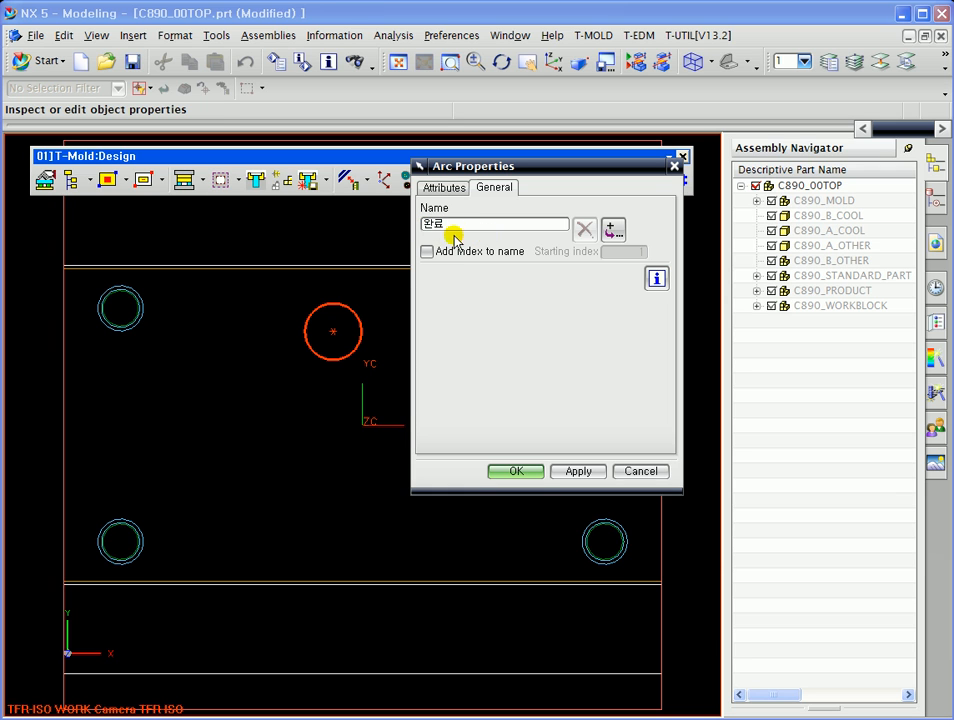
{"action": "left_click", "coordinate": [362, 210]}
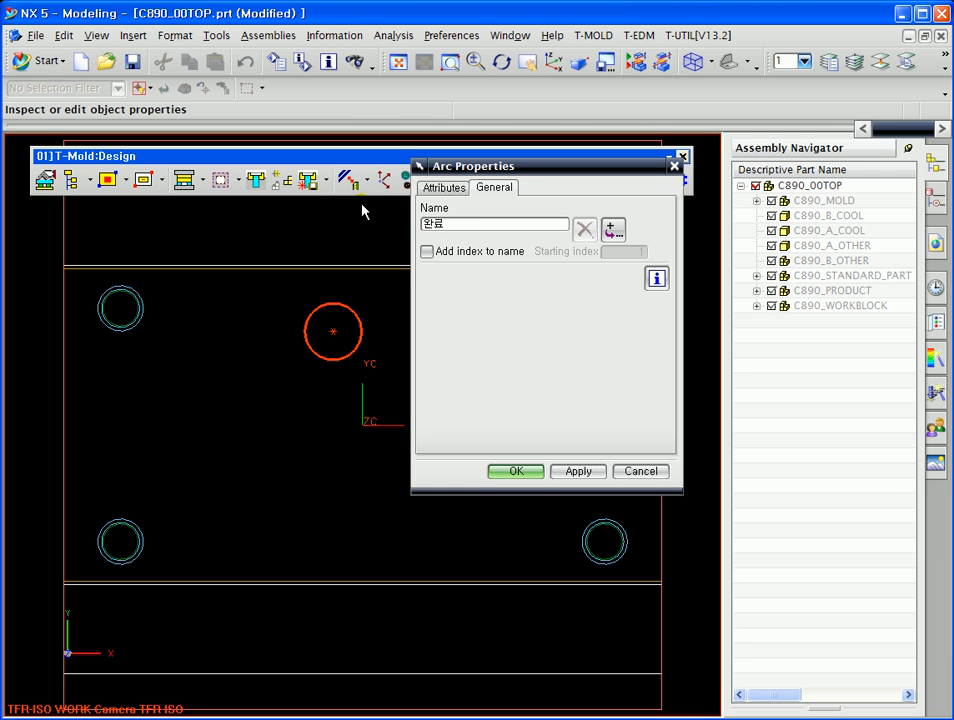
Set the drawn circle's object name to SPR in its properties
{"action": "left_click_drag", "start_coordinate": [458, 224], "coordinate": [411, 216]}
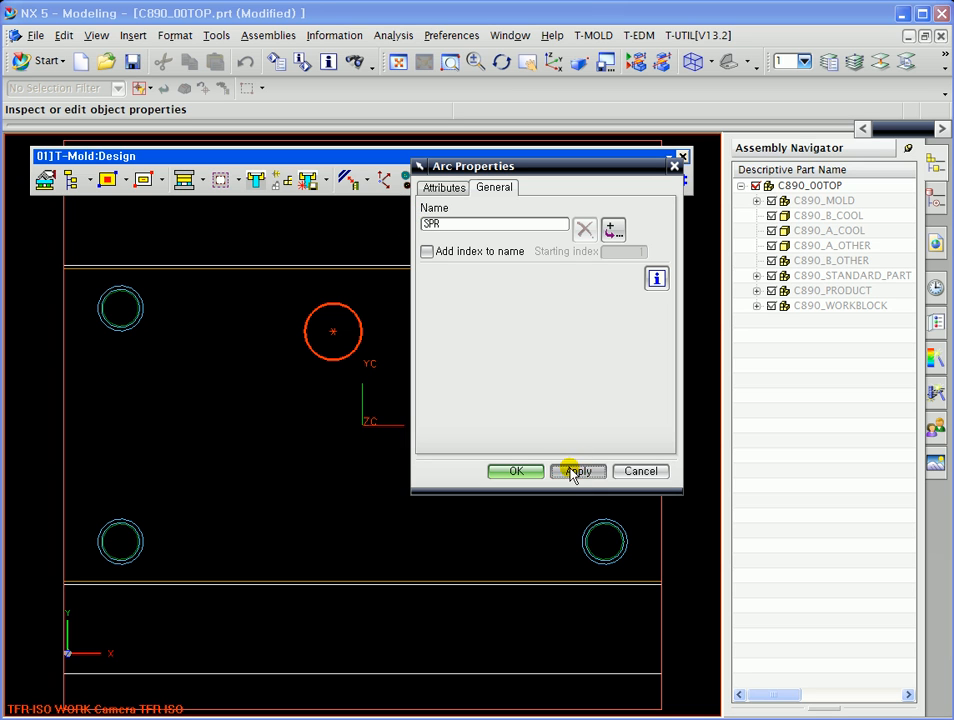
{"action": "left_click", "coordinate": [516, 471]}
{"action": "scroll", "coordinate": [347, 390], "scroll_direction": "up", "scroll_amount": 2}
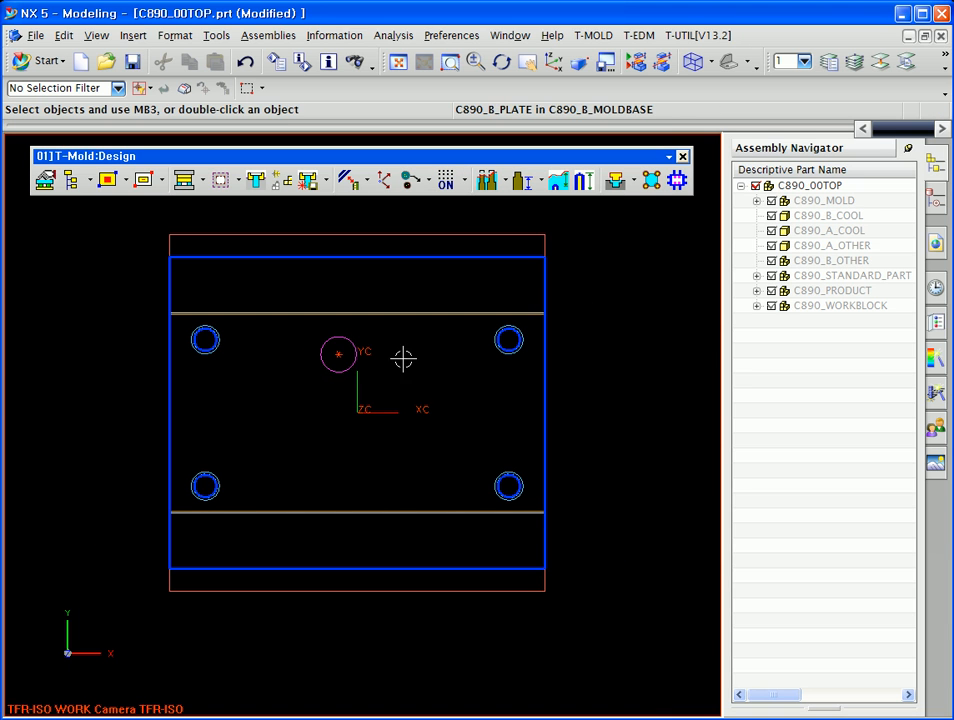
{"action": "left_click", "coordinate": [407, 341]}
{"action": "key", "text": "Escape"}
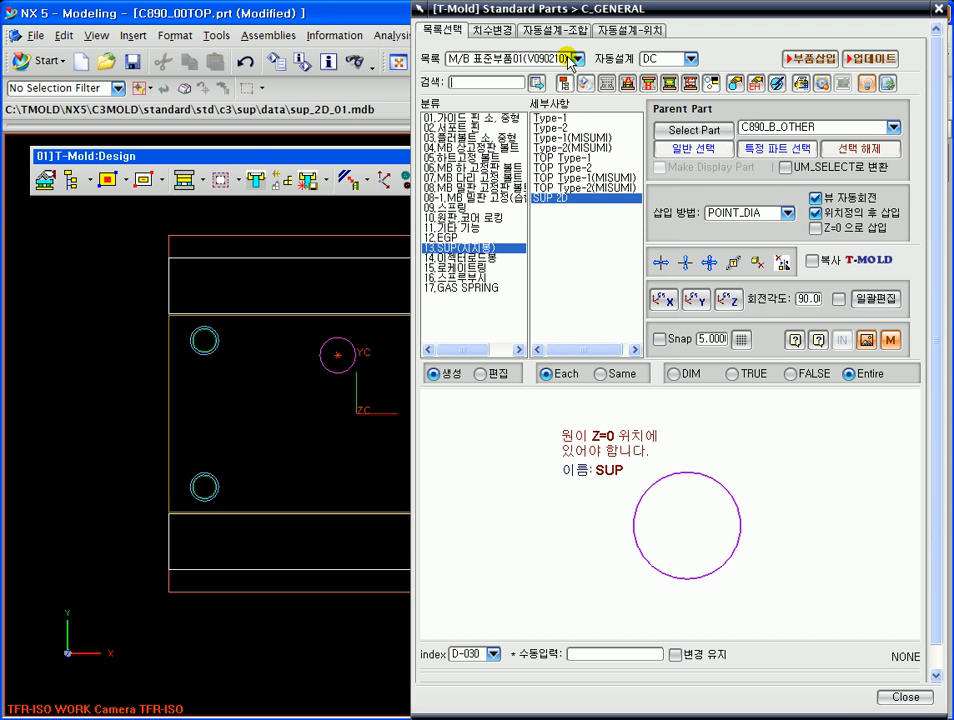
Insert a SUP Type-1 support pillar on the SPR circle with T-Mold Standard Parts, and inspect its placement from the side
{"action": "left_click", "coordinate": [556, 118]}
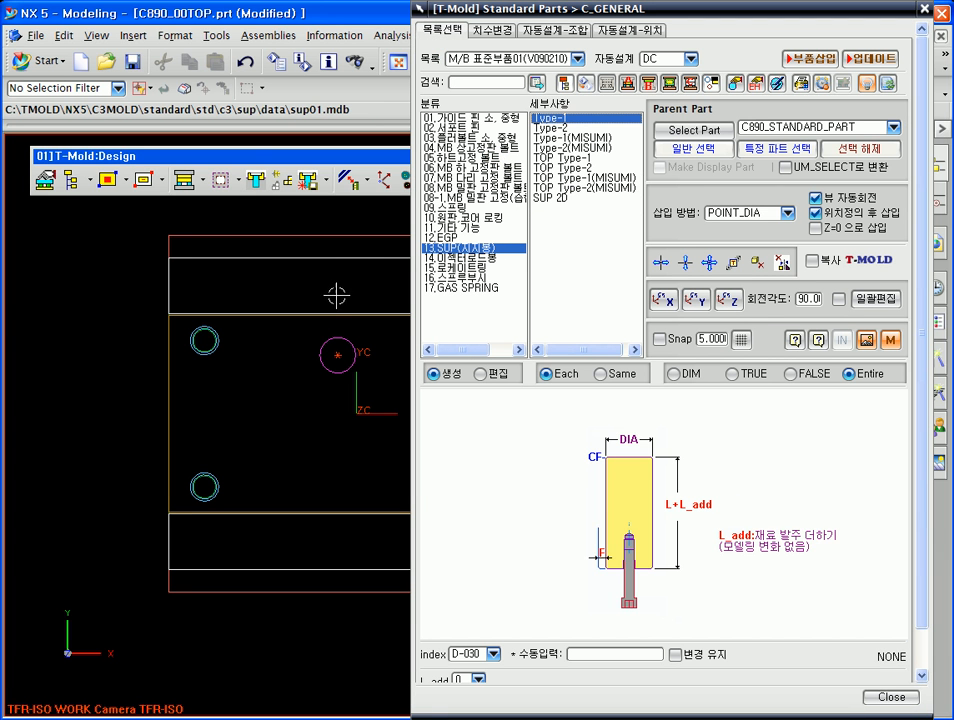
{"action": "left_click_drag", "start_coordinate": [556, 8], "coordinate": [444, 42]}
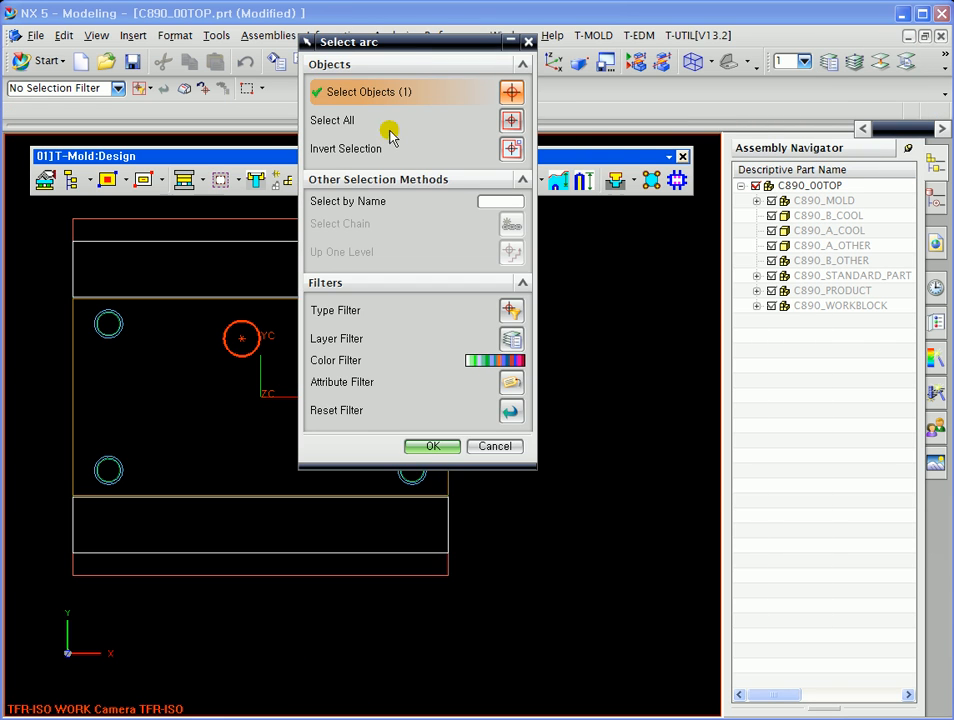
{"action": "left_click_drag", "start_coordinate": [370, 40], "coordinate": [445, 140]}
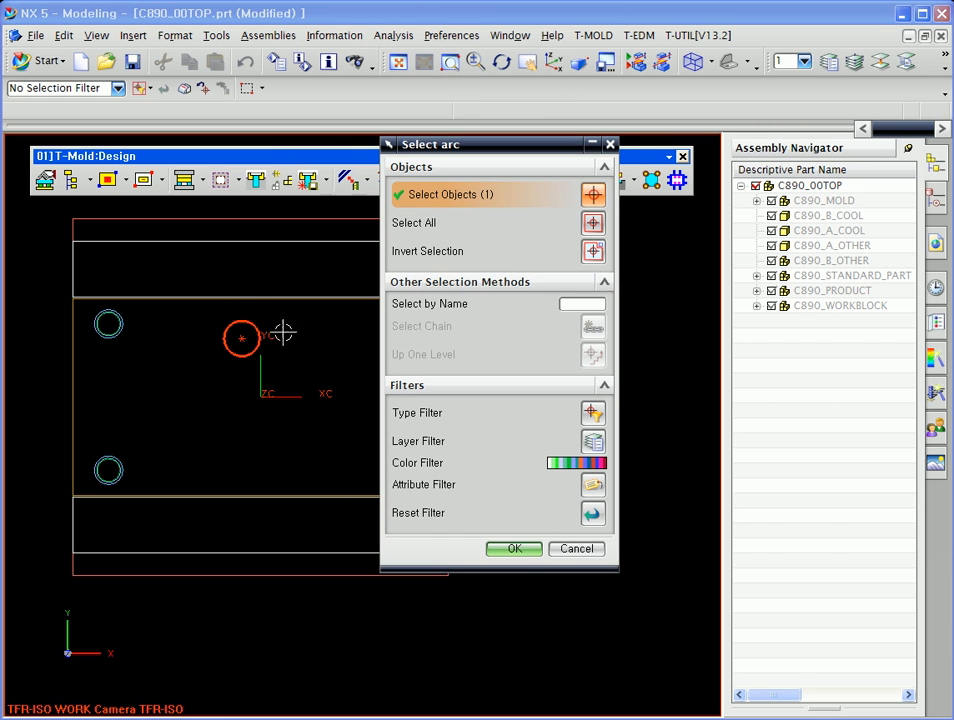
{"action": "left_click", "coordinate": [520, 549]}
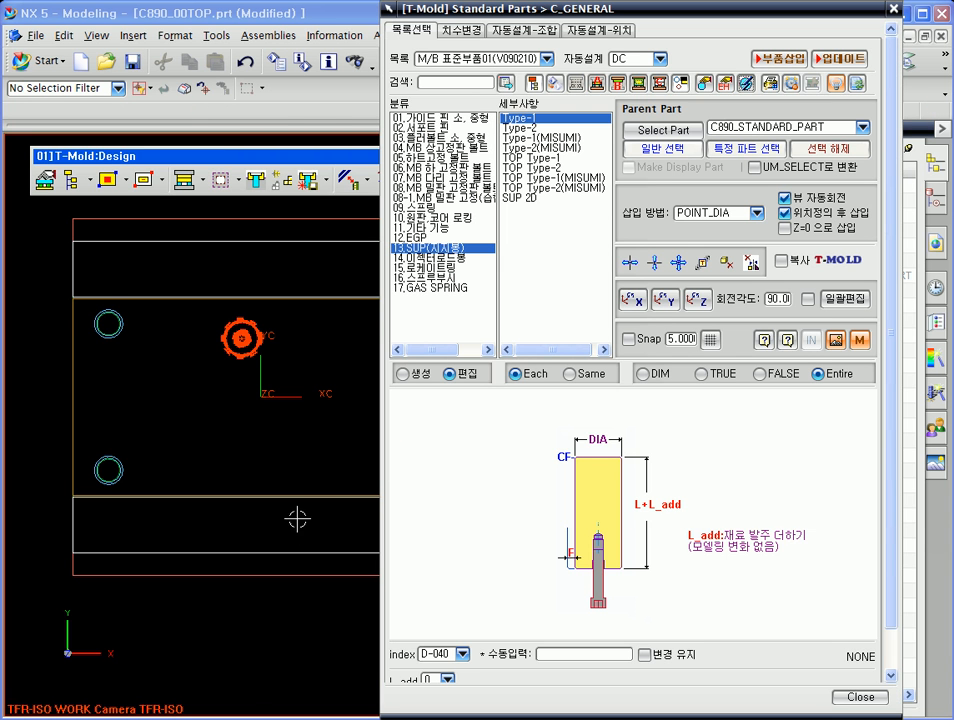
{"action": "middle_click_drag", "start_coordinate": [297, 519], "coordinate": [304, 432]}
{"action": "middle_click_drag", "start_coordinate": [297, 313], "coordinate": [273, 339]}
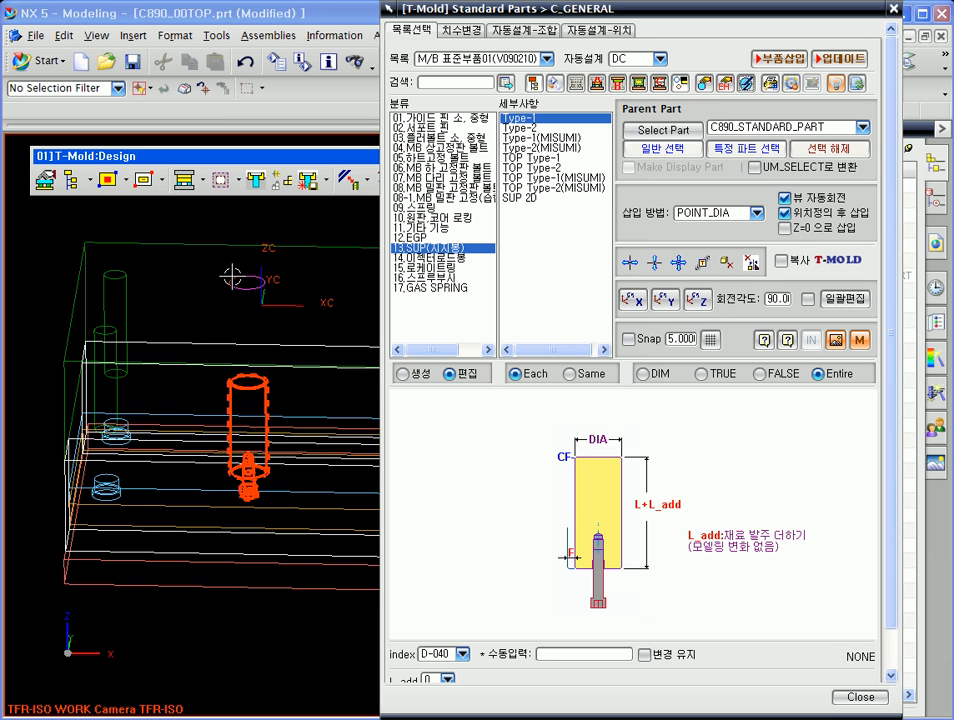
{"action": "key", "text": "F8"}
{"action": "mouse_move", "coordinate": [274, 447]}
{"action": "middle_mouse_down", "text": "ctrl"}
{"action": "mouse_move", "coordinate": [277, 554]}
{"action": "mouse_move", "coordinate": [282, 430]}
{"action": "middle_mouse_up", "text": "ctrl"}
{"action": "middle_click_drag", "start_coordinate": [286, 352], "coordinate": [290, 524]}
{"action": "key", "text": "F8"}
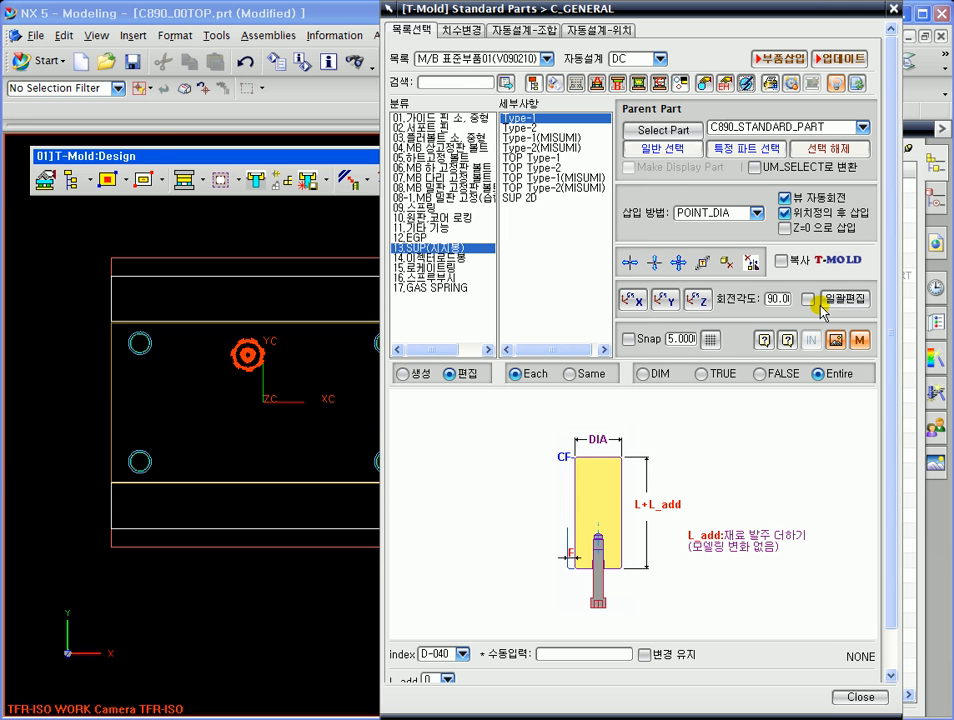
Remove the inserted Type-1 support pillar from the assembly and leave the Standard Parts dialog
{"action": "left_click", "coordinate": [727, 262]}
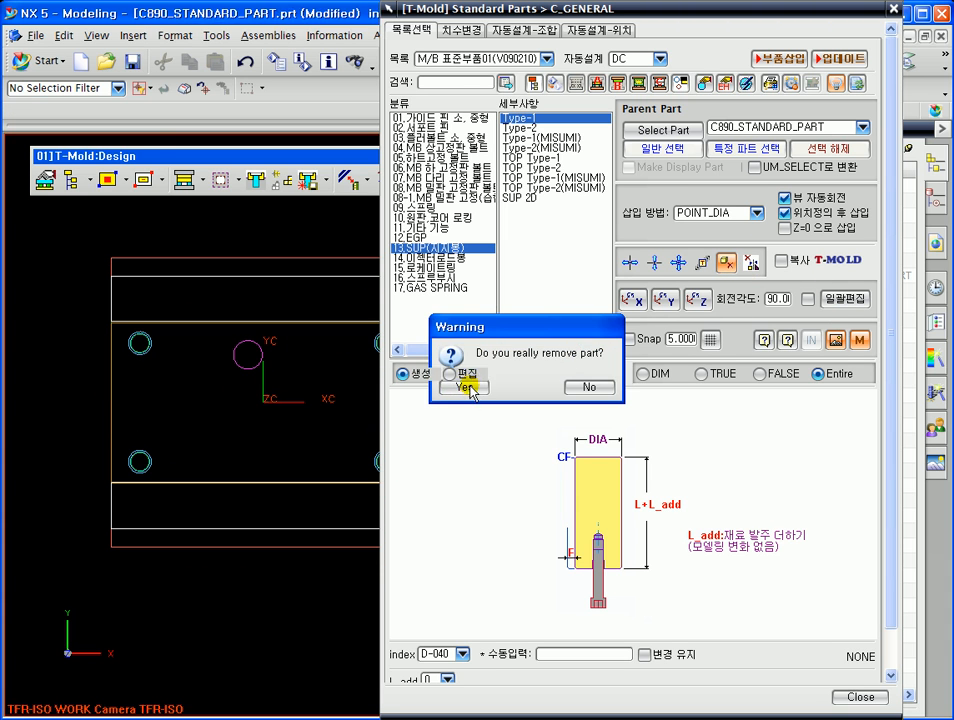
{"action": "left_click", "coordinate": [466, 388]}
{"action": "middle_click_drag", "start_coordinate": [246, 334], "coordinate": [257, 390], "text": "ctrl"}
{"action": "key", "text": "Escape"}
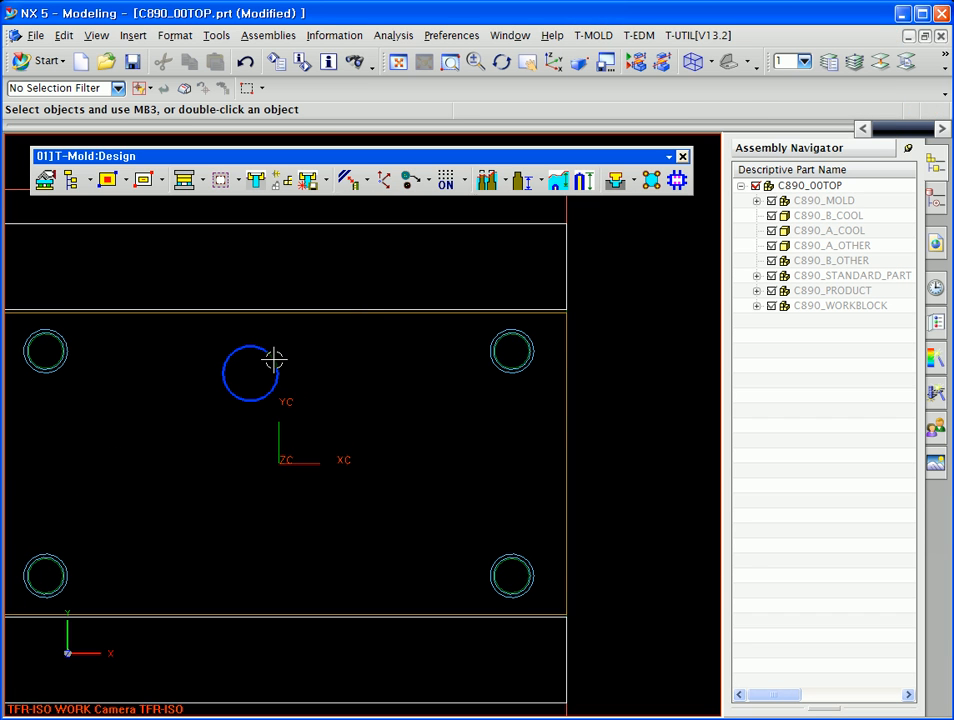
Rename the drawn circle as aaa in its general properties
{"action": "right_click", "coordinate": [270, 357]}
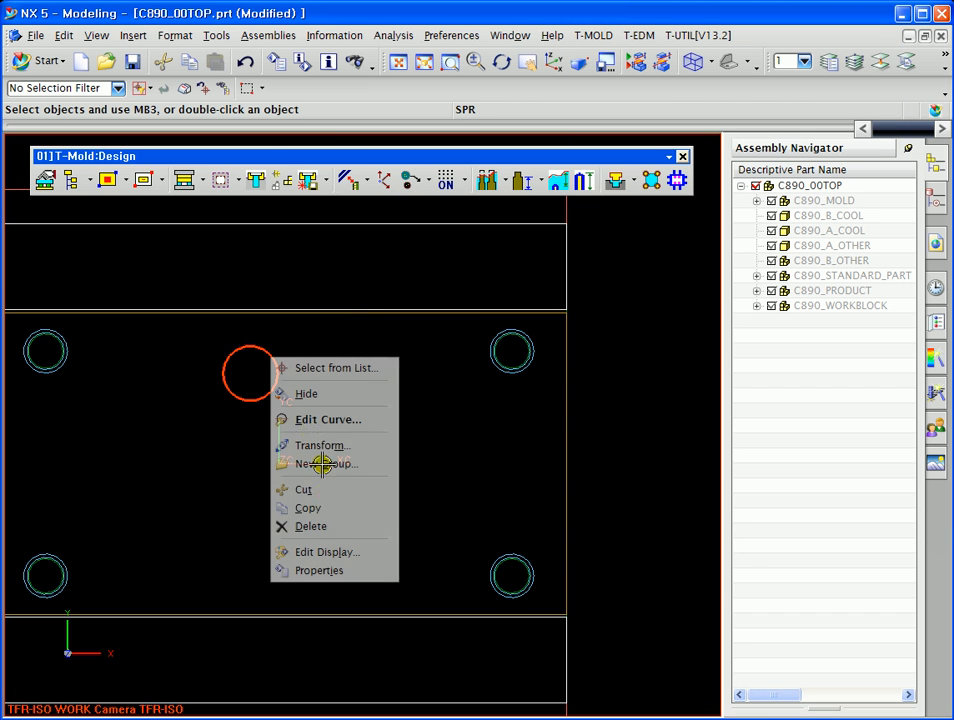
{"action": "left_click", "coordinate": [315, 571]}
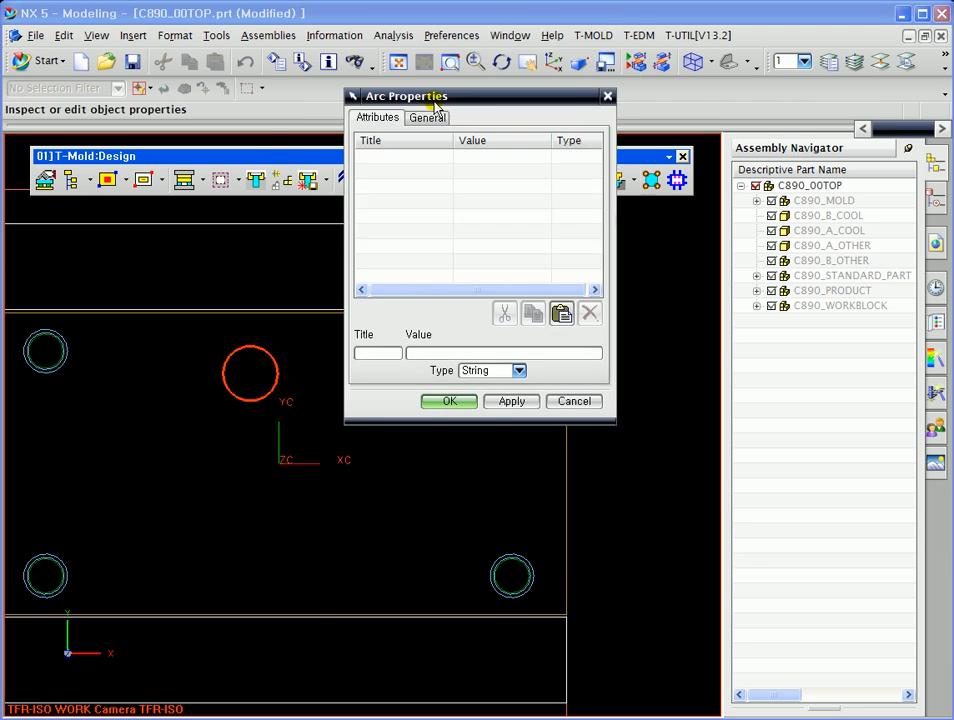
{"action": "left_click", "coordinate": [428, 119]}
{"action": "left_click", "coordinate": [516, 157]}
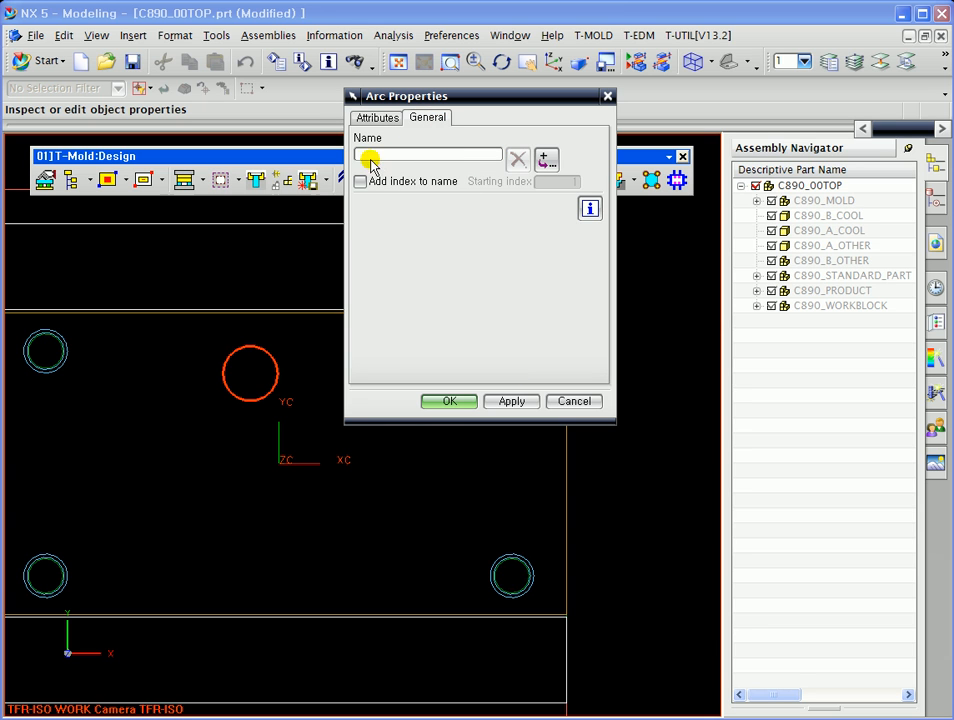
{"action": "type", "text": "aaa"}
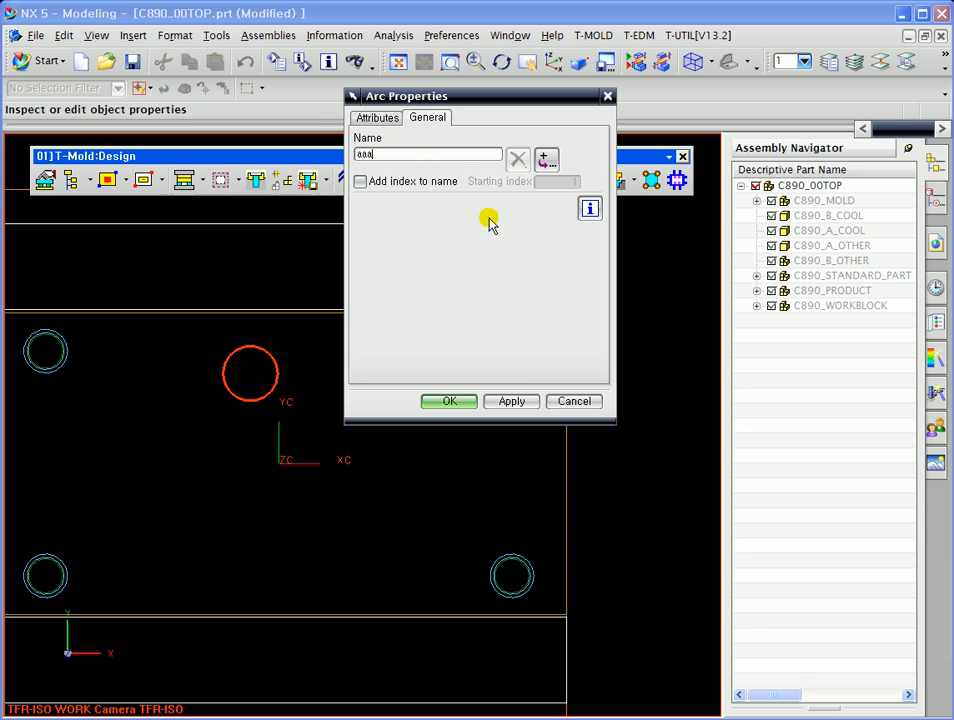
{"action": "left_click", "coordinate": [518, 401]}
{"action": "left_click", "coordinate": [455, 401]}
Insert a SUP Type-1 support pillar with T-Mold Standard Parts, selecting the reference circle by the name aaa, and inspect it from the side
{"action": "scroll", "coordinate": [238, 292], "scroll_direction": "down", "scroll_amount": 3}
{"action": "left_click", "coordinate": [256, 180]}
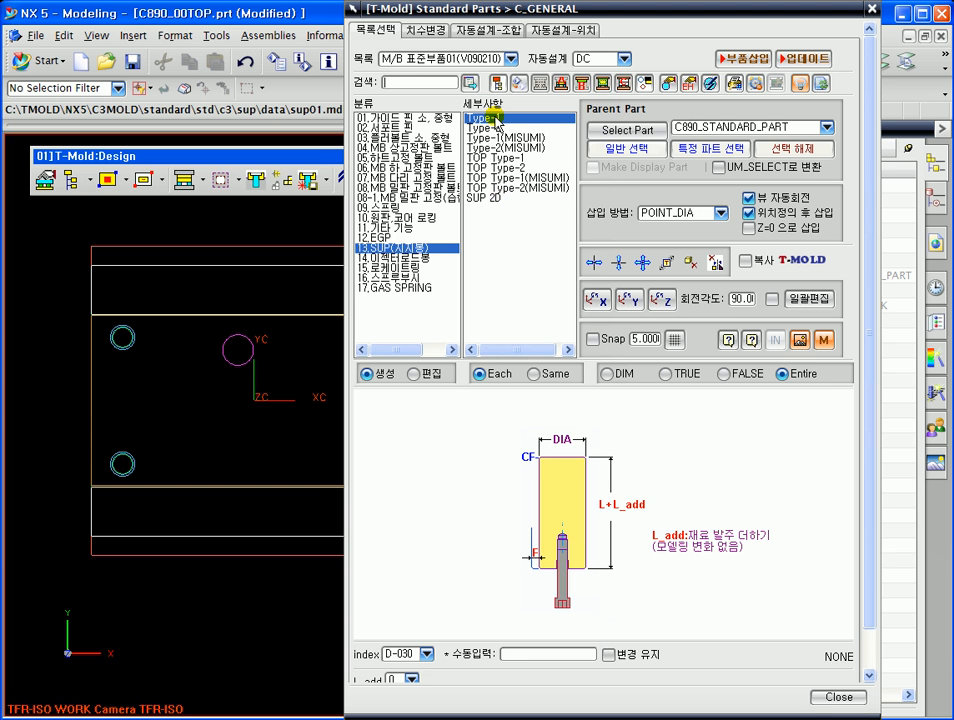
{"action": "left_click_drag", "start_coordinate": [486, 20], "coordinate": [473, 26]}
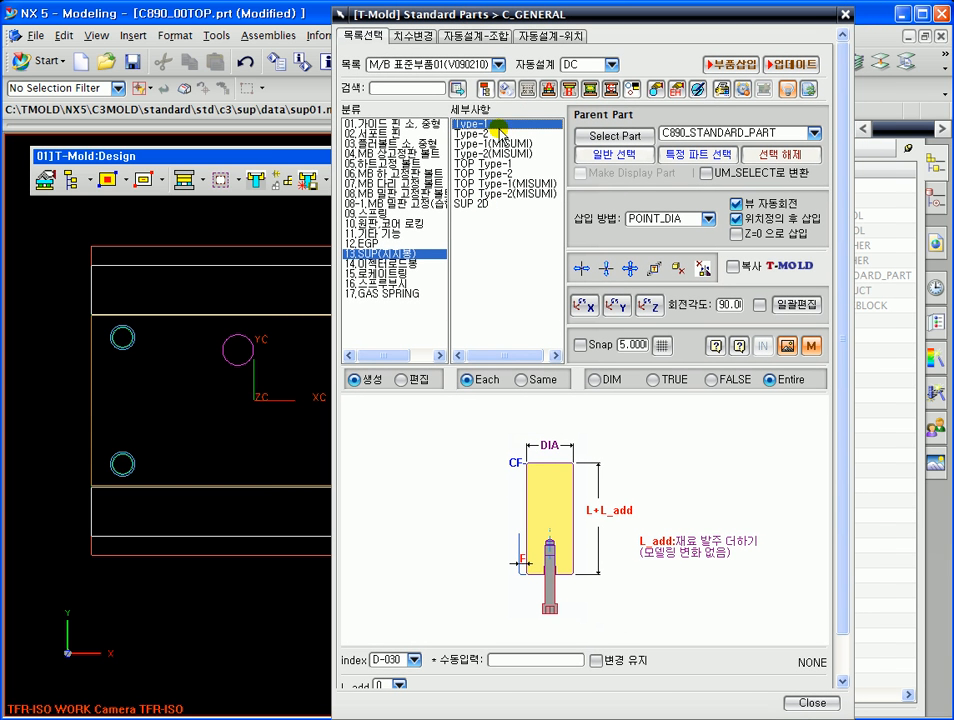
{"action": "left_click", "coordinate": [656, 90]}
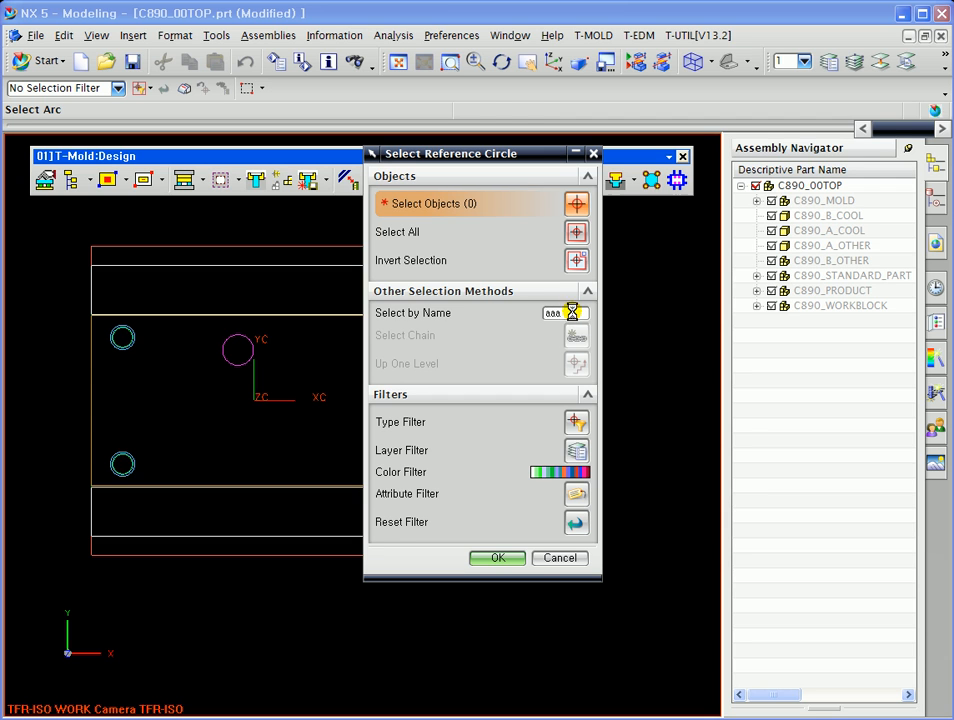
{"action": "key", "text": "Return"}
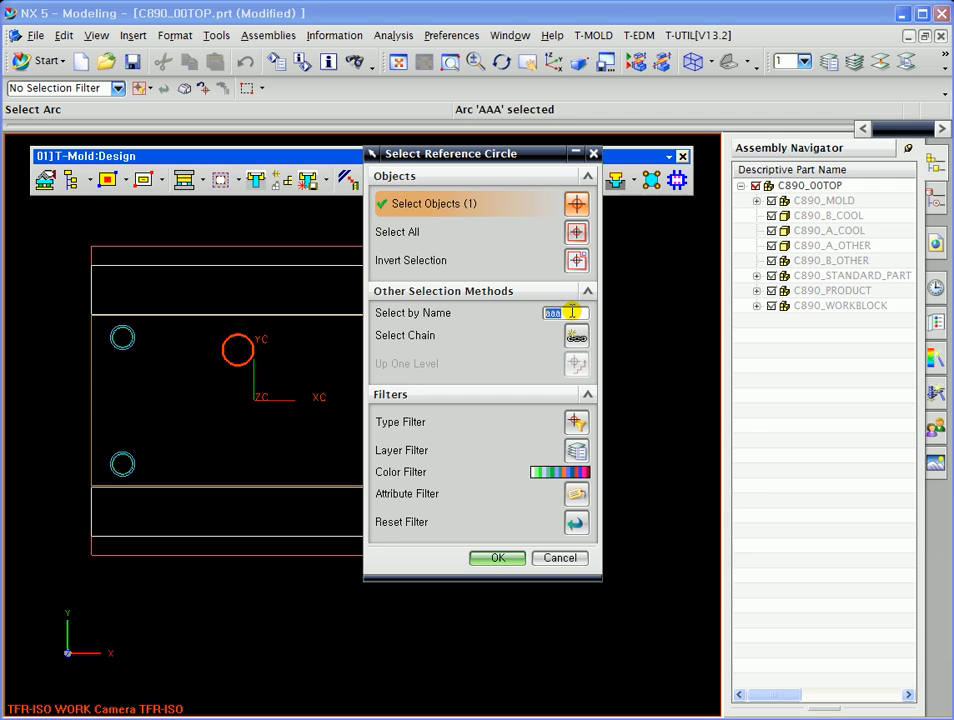
{"action": "left_click", "coordinate": [498, 558]}
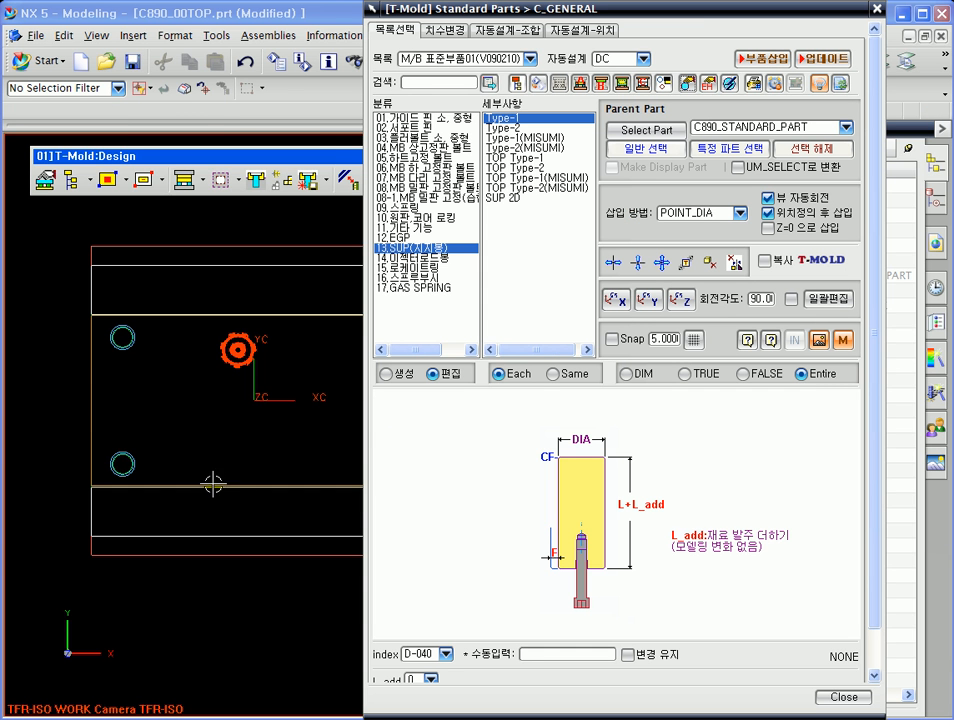
{"action": "middle_click_drag", "start_coordinate": [211, 481], "coordinate": [249, 373]}
{"action": "key", "text": "F8"}
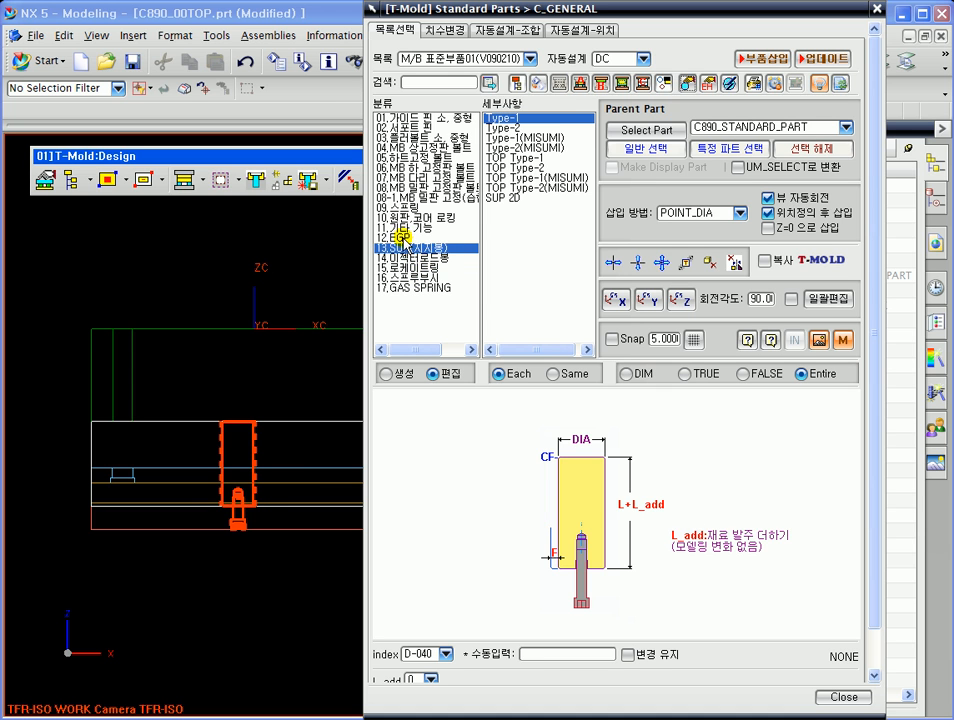
Switch the standard parts list from the ejector rod category to 일반 표준부품 and choose 11.상측 육각 볼트 among the bolts
{"action": "left_click", "coordinate": [430, 258]}
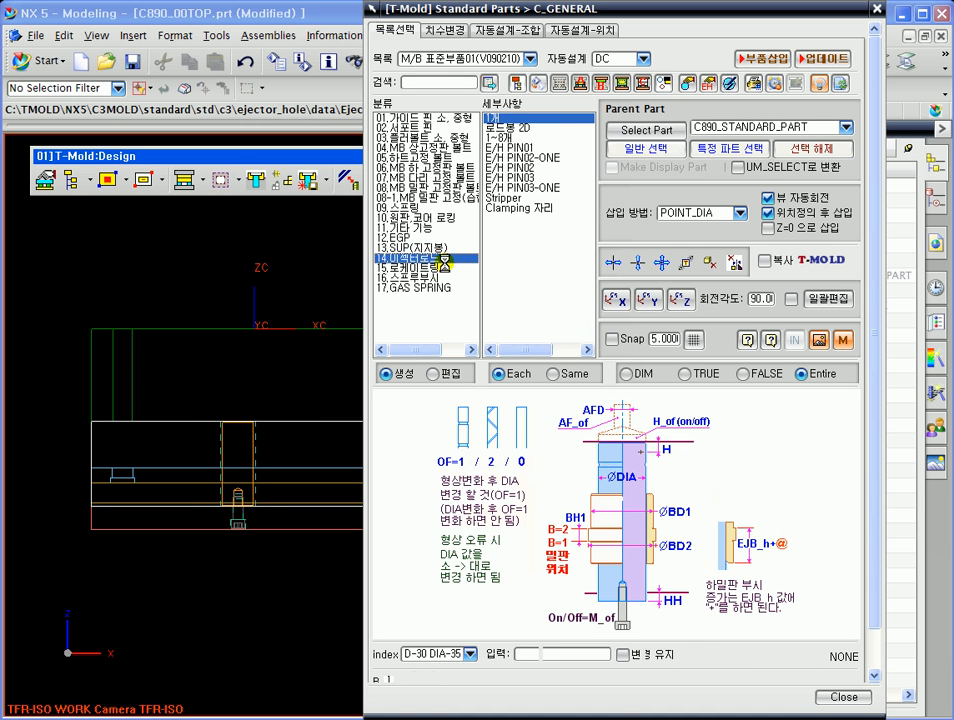
{"action": "left_click", "coordinate": [530, 58]}
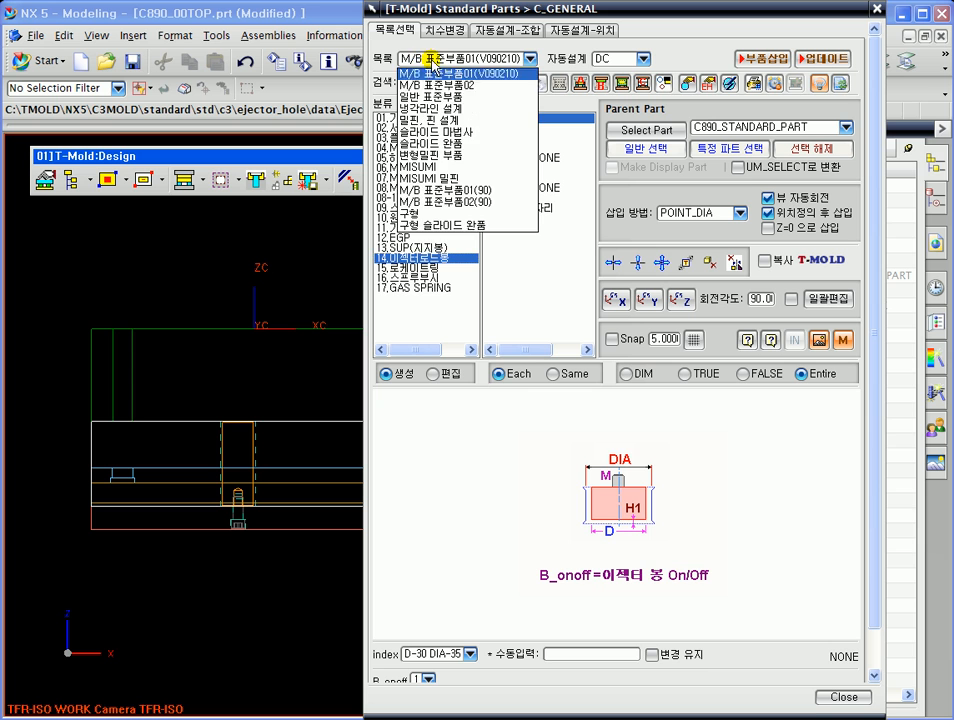
{"action": "left_click", "coordinate": [466, 96]}
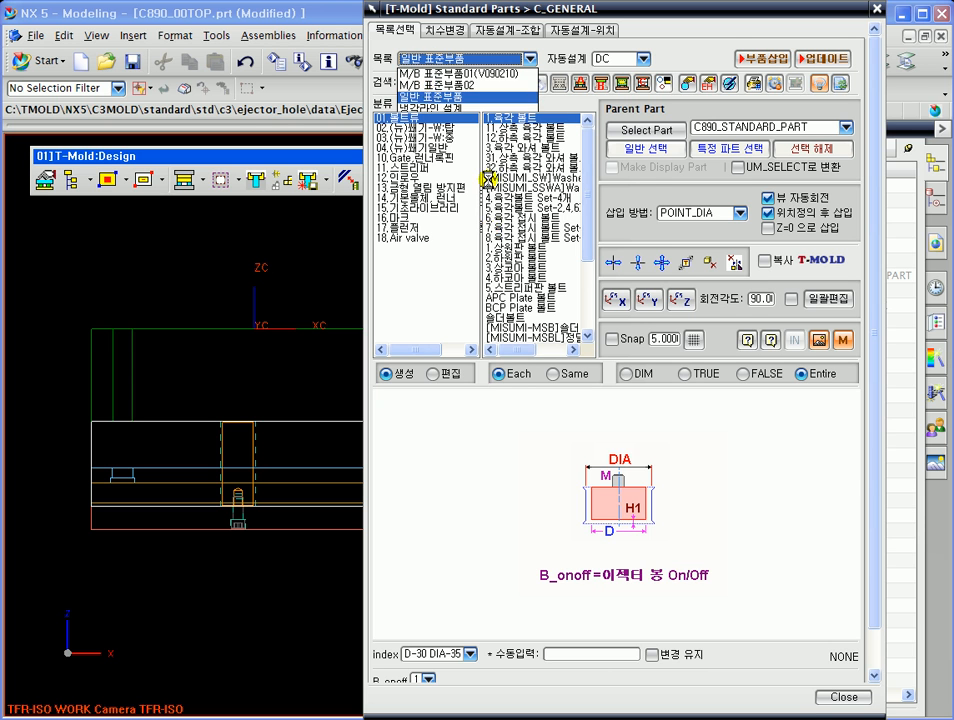
{"action": "left_click", "coordinate": [538, 129]}
{"action": "scroll", "coordinate": [585, 270], "scroll_direction": "down", "scroll_amount": 4}
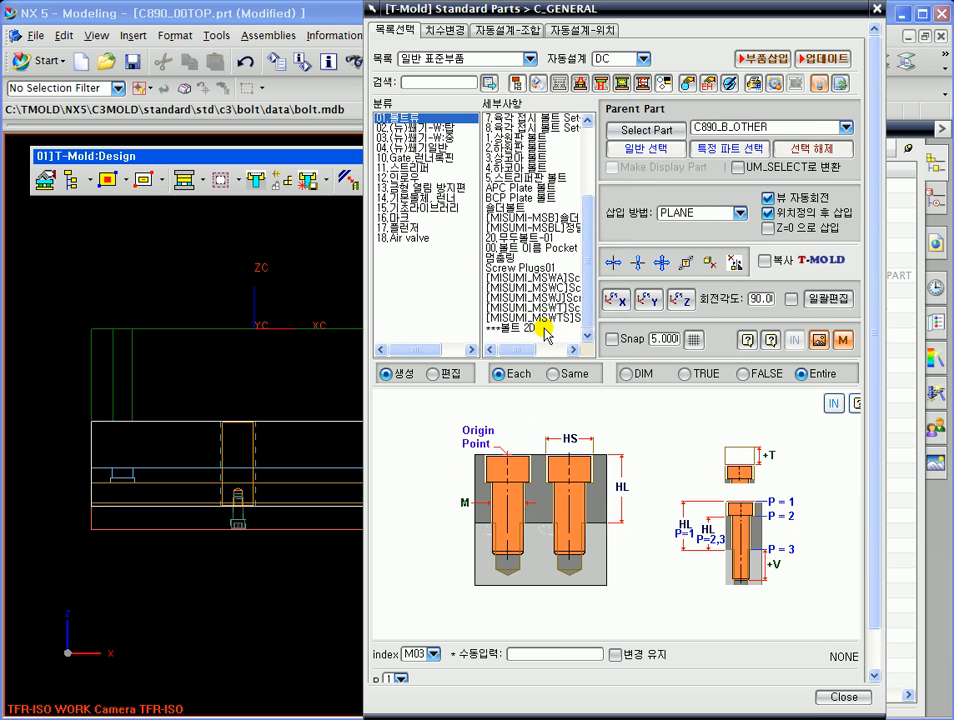
{"action": "scroll", "coordinate": [585, 300], "scroll_direction": "up", "scroll_amount": 5}
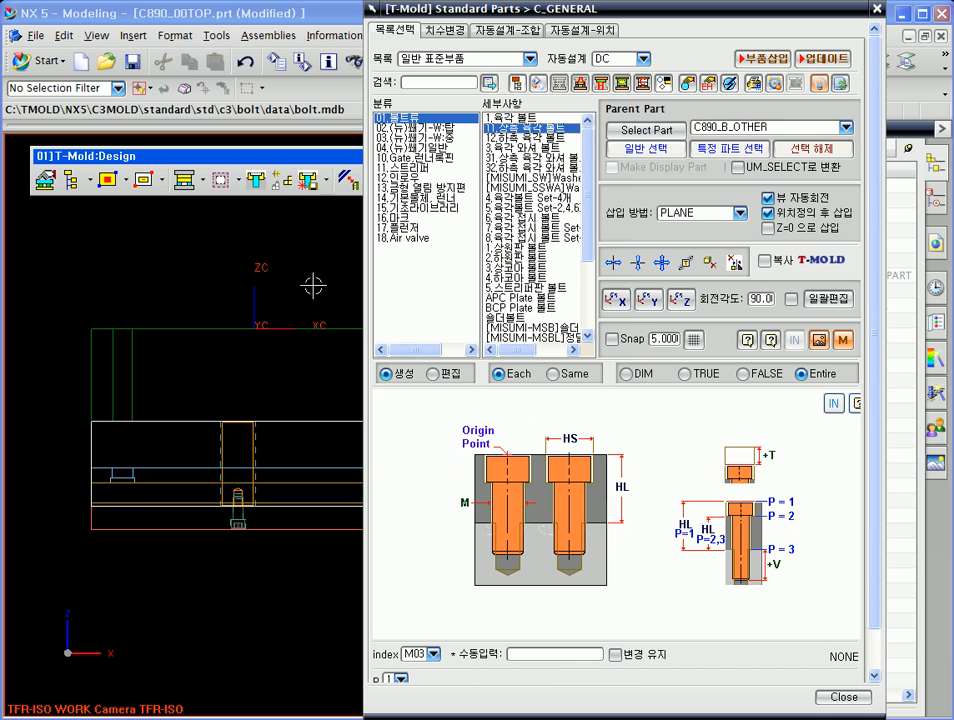
Examine the inserted support pillar and its reference circle up close from the top
{"action": "middle_click_drag", "start_coordinate": [313, 288], "coordinate": [313, 356]}
{"action": "key", "text": "F8"}
{"action": "middle_click_drag", "start_coordinate": [288, 283], "coordinate": [290, 376], "text": "shift"}
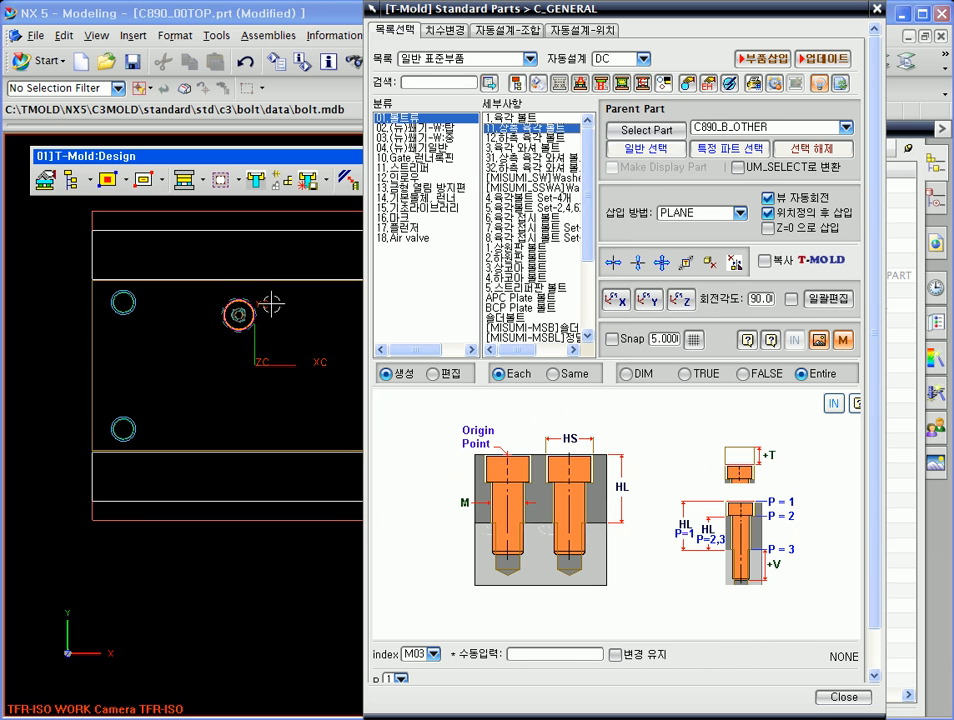
{"action": "scroll", "coordinate": [246, 316], "scroll_direction": "up", "scroll_amount": 3}
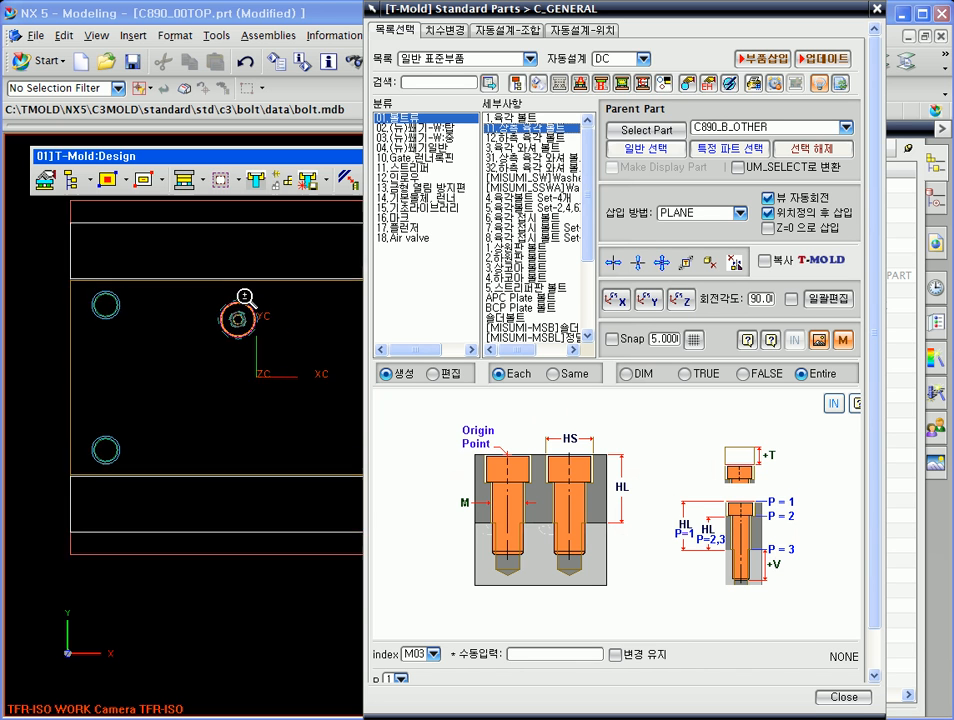
{"action": "scroll", "coordinate": [245, 316], "scroll_direction": "up", "scroll_amount": 1}
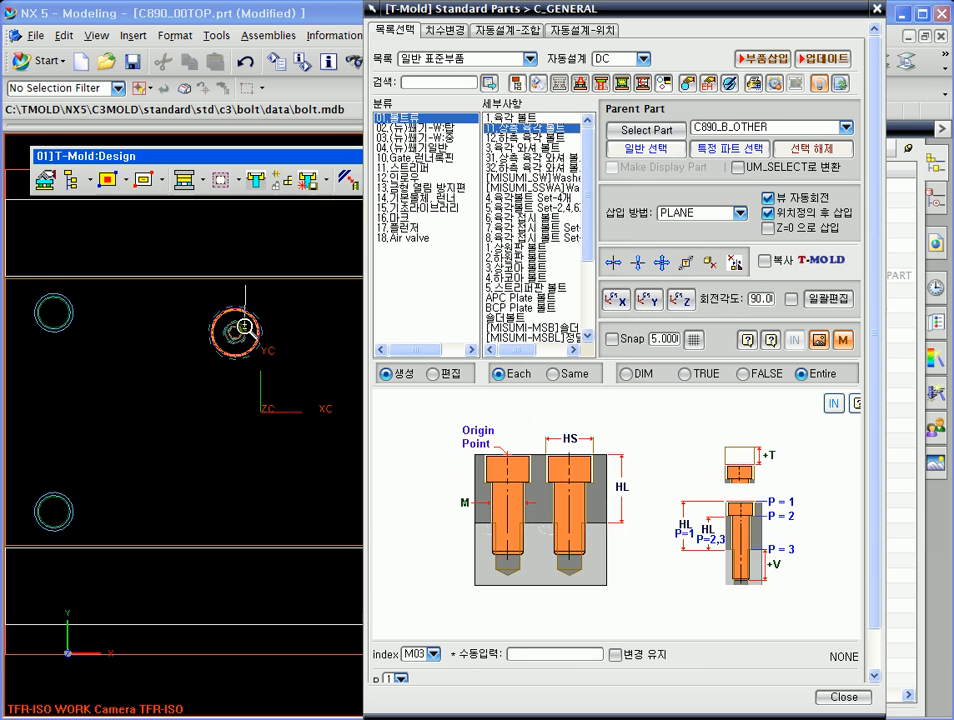
{"action": "left_click_drag", "start_coordinate": [446, 11], "coordinate": [432, 47]}
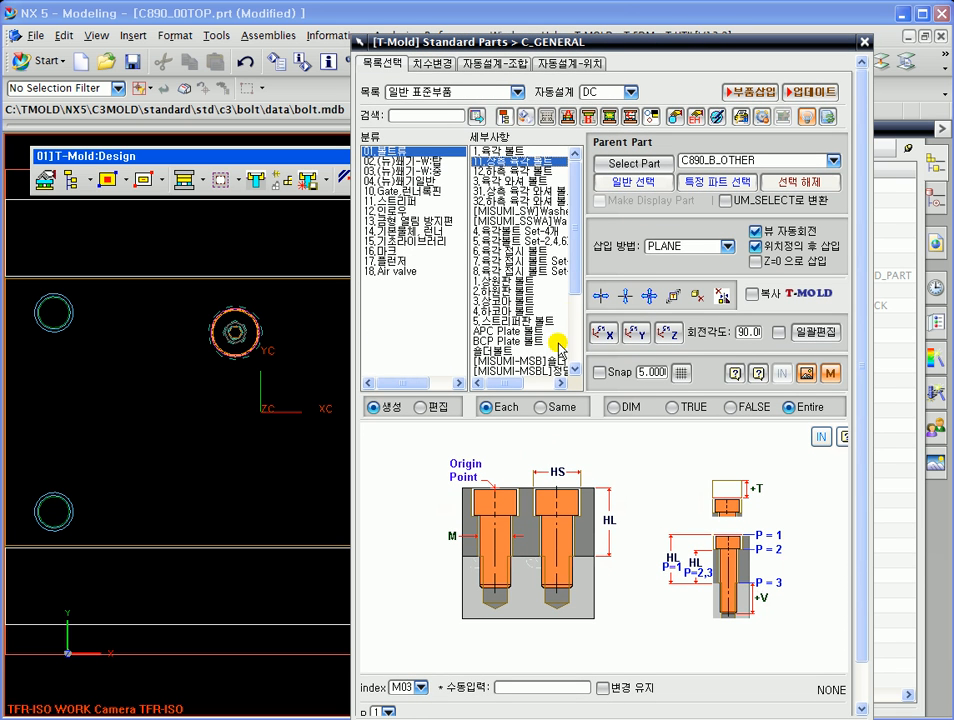